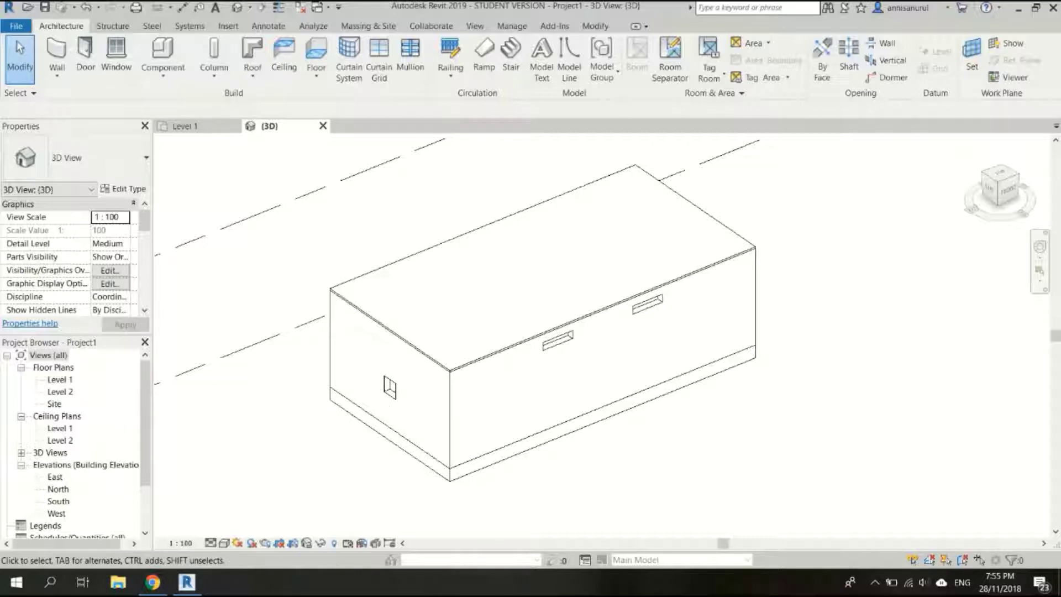
- In the CFD article, highlight the rules: inlet extensions 5× and outlet extensions 10× opening width
click(153, 583)
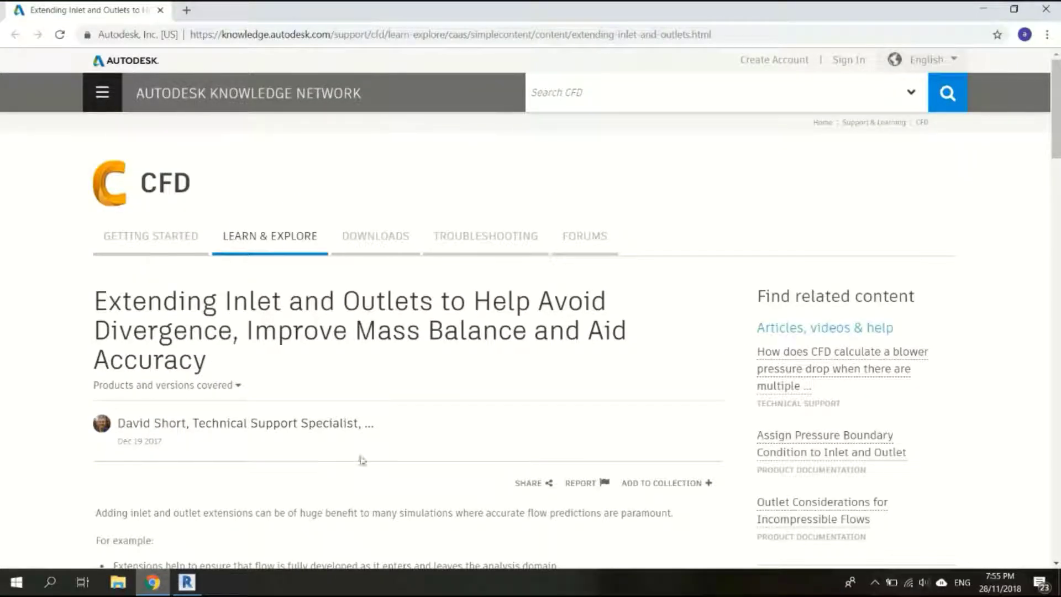
scroll(390, 437, down, 1)
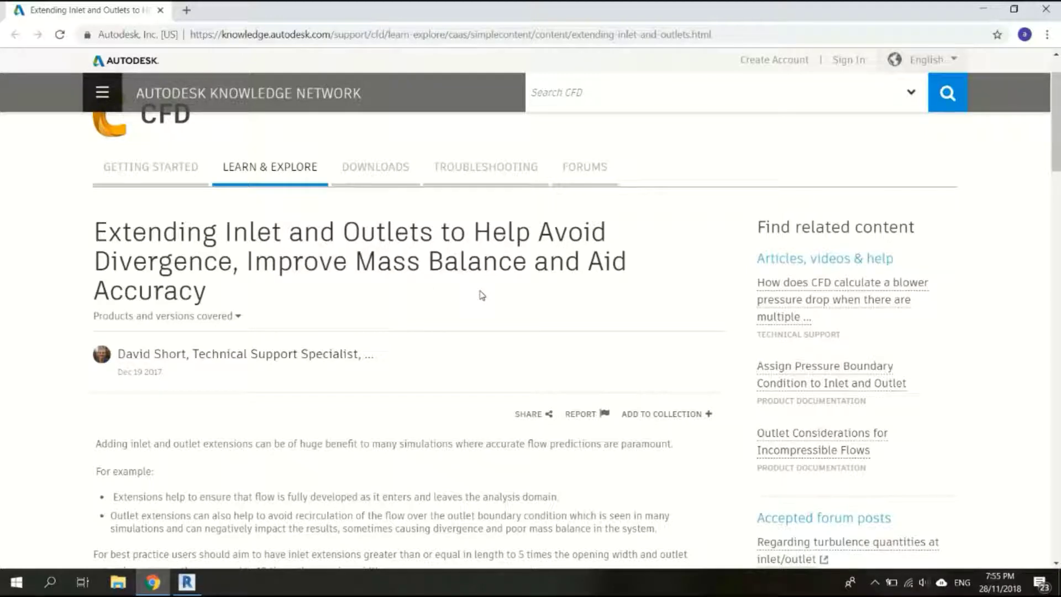
scroll(481, 296, down, 2)
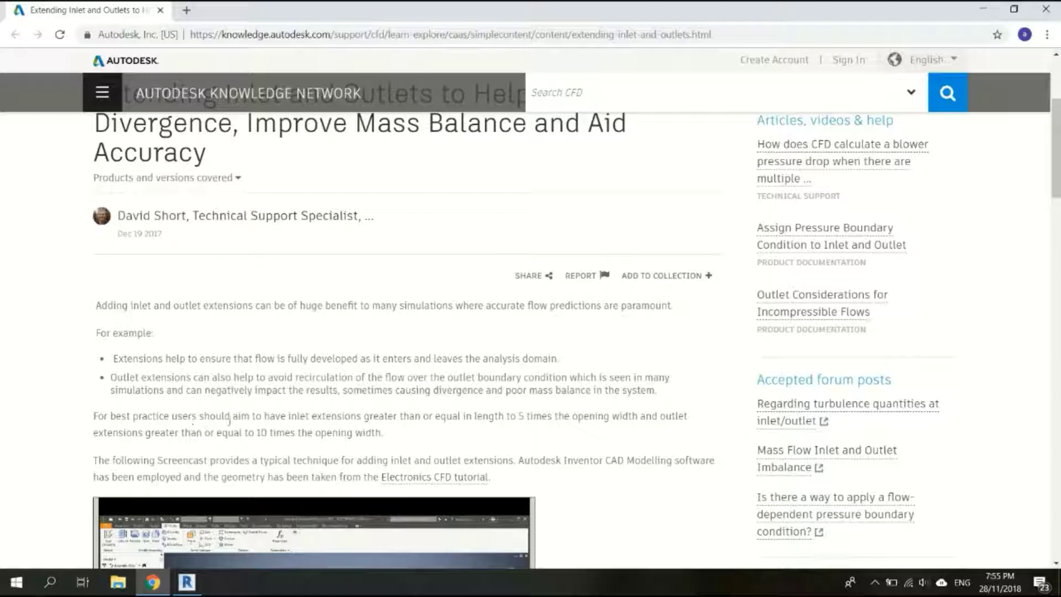
drag(290, 418, 553, 423)
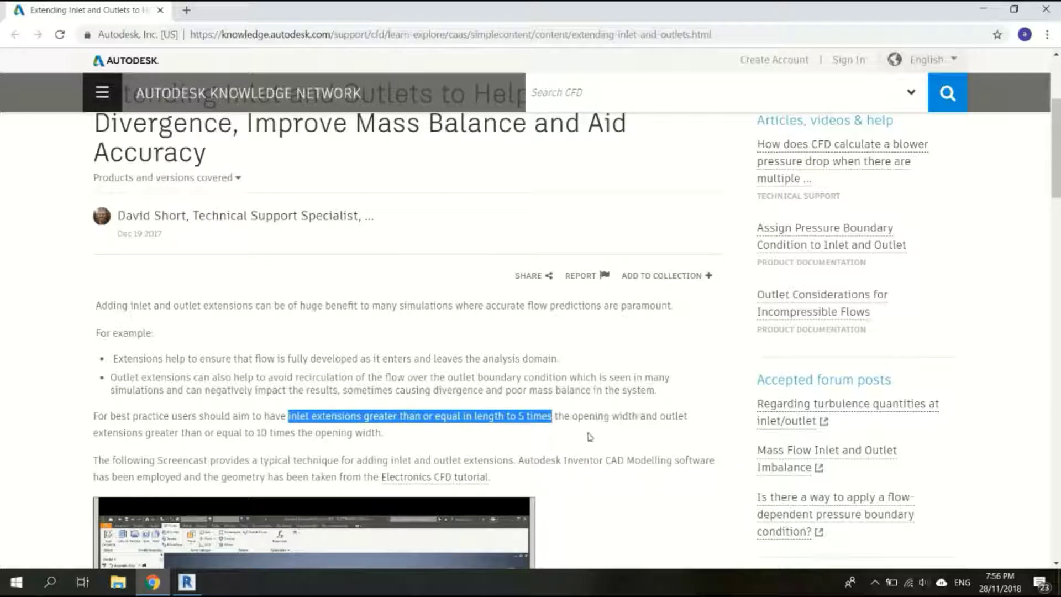
click(577, 430)
drag(555, 419, 638, 416)
shift+click(644, 418)
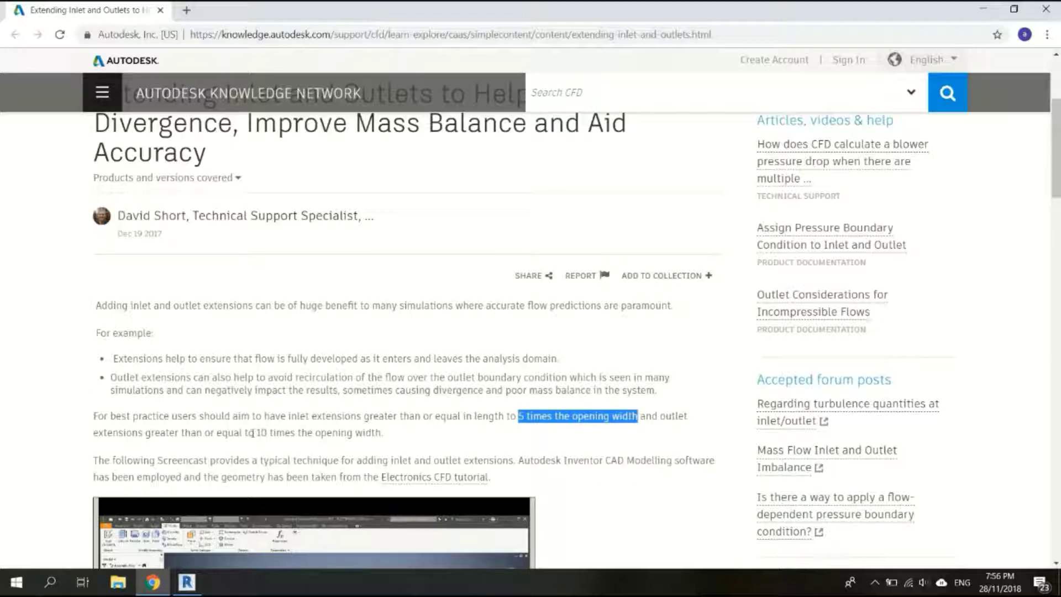
drag(256, 433, 407, 439)
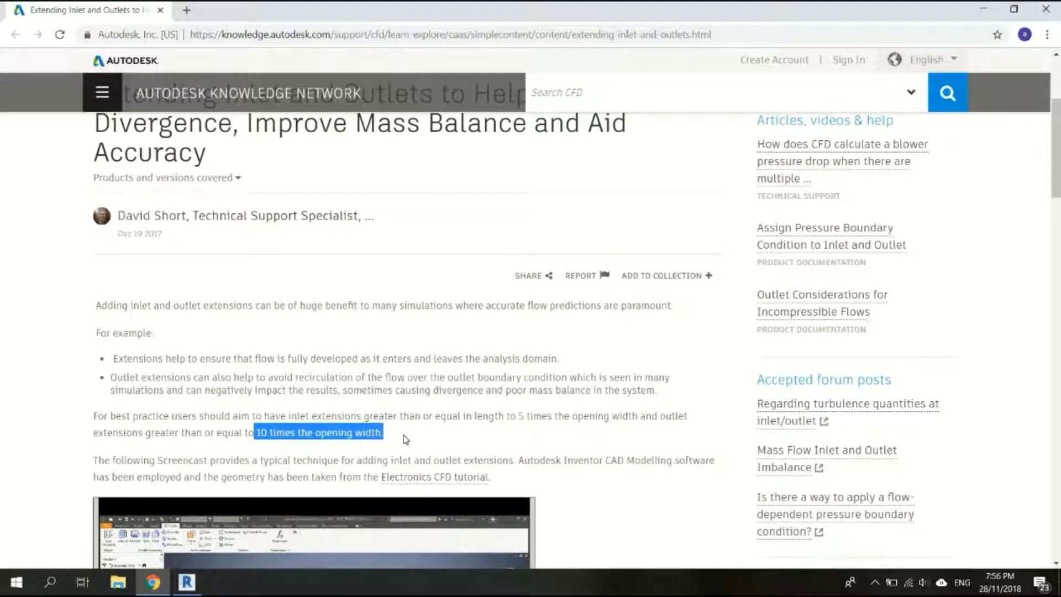
scroll(406, 440, down, 6)
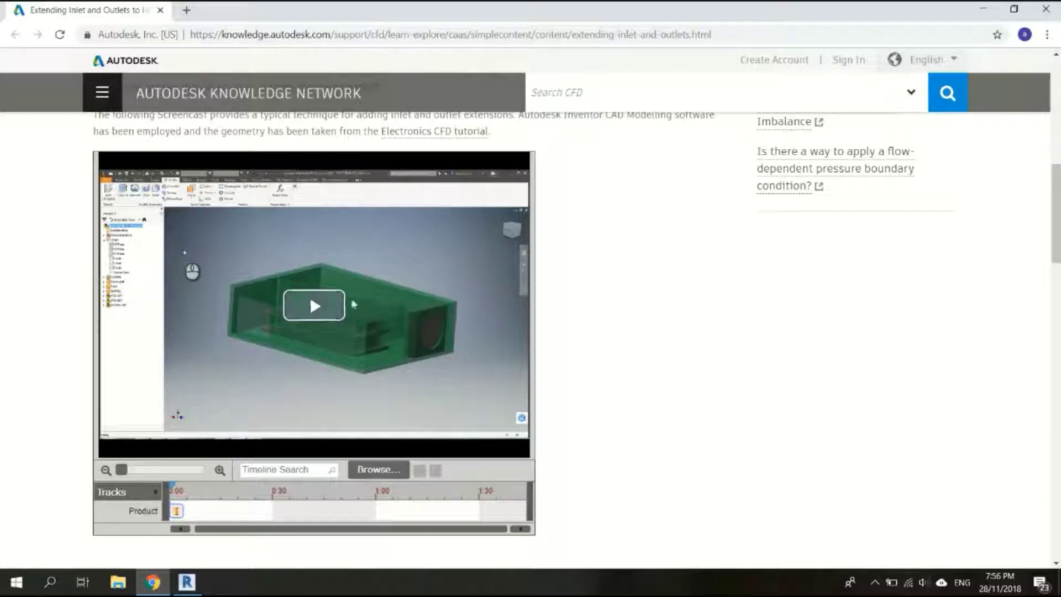
scroll(240, 314, up, 5)
scroll(241, 320, down, 12)
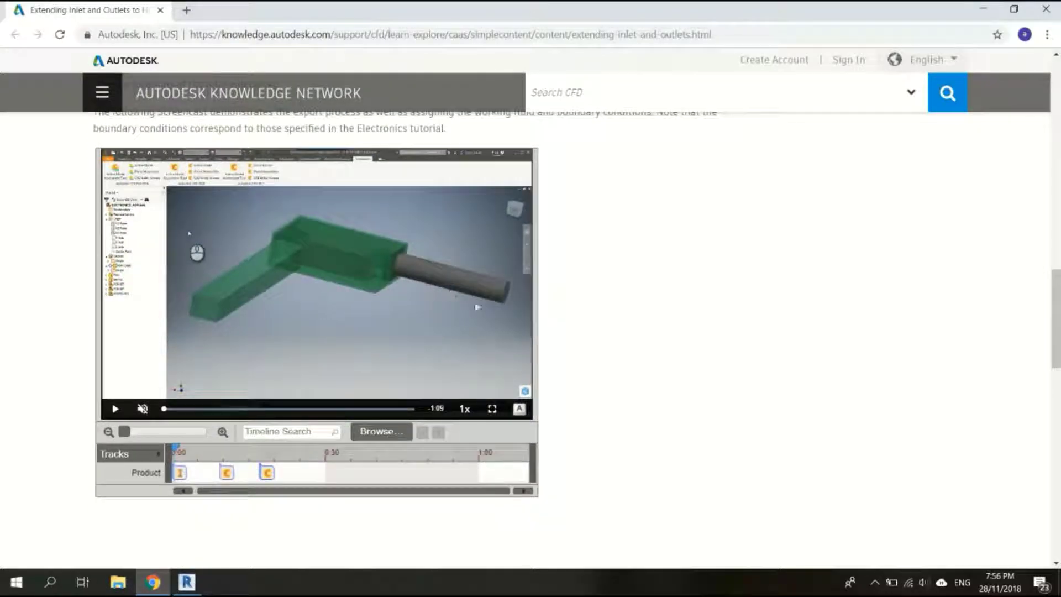
scroll(445, 380, up, 15)
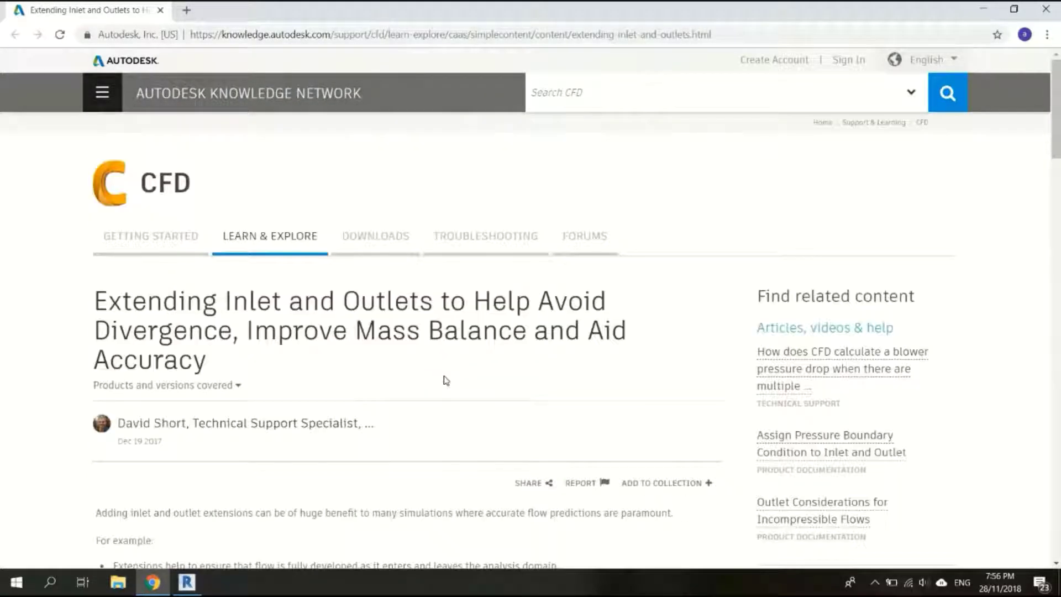
scroll(246, 376, down, 3)
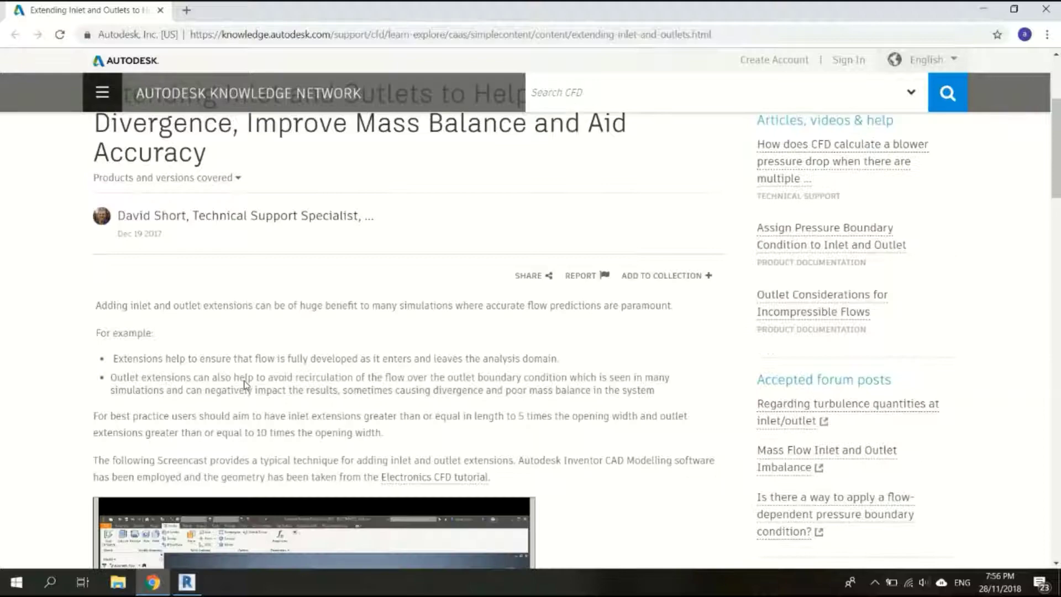
scroll(210, 318, up, 1)
scroll(243, 367, up, 1)
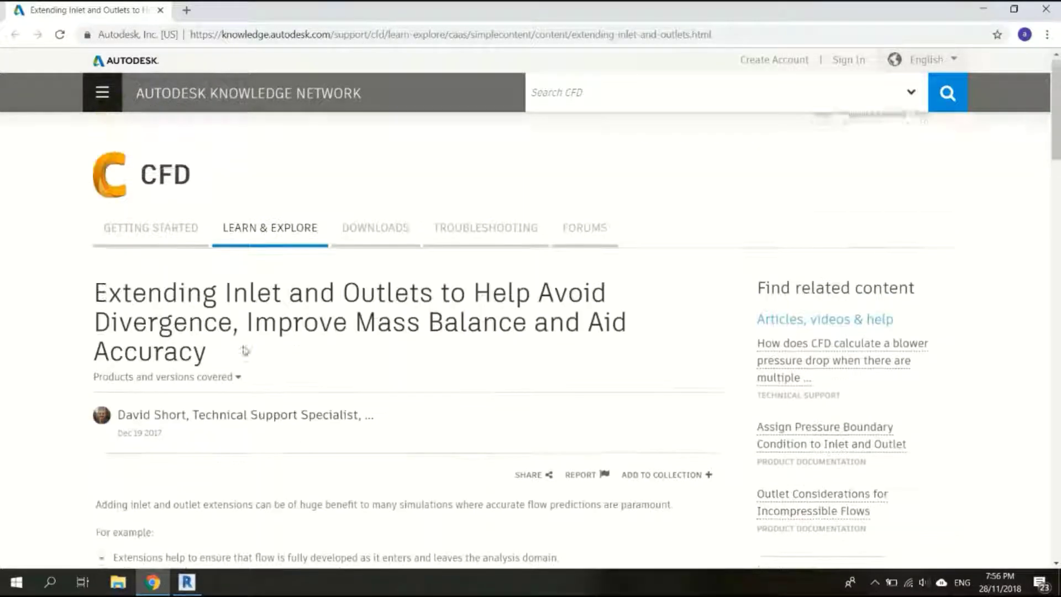
scroll(513, 275, down, 5)
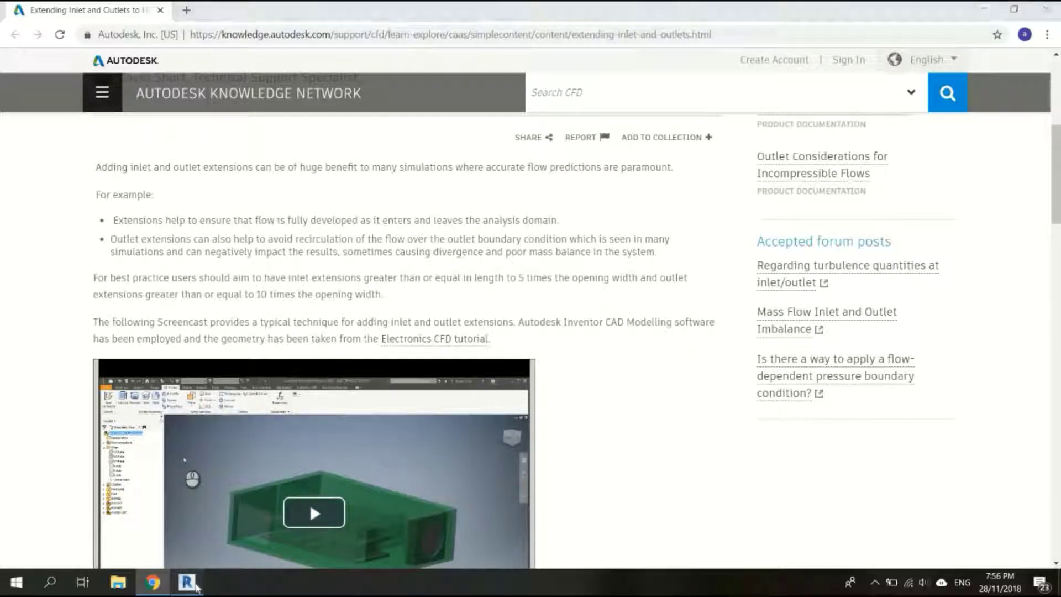
- Return to Revit and orbit and zoom the box model to inspect its wall openings
click(190, 583)
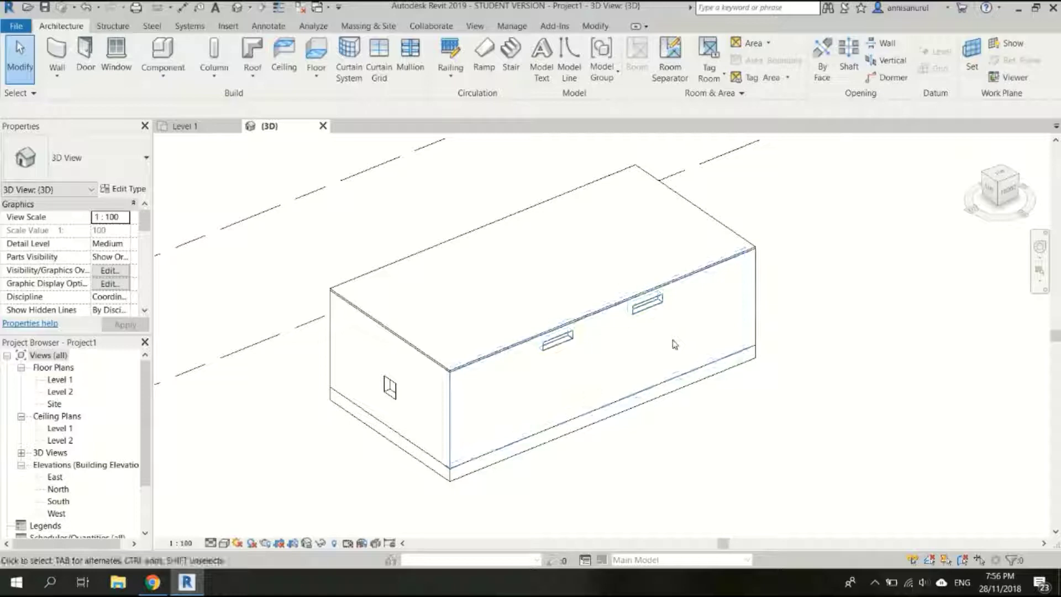
shift+middle_drag(679, 351, 505, 339)
scroll(505, 339, down, 2)
scroll(663, 310, up, 3)
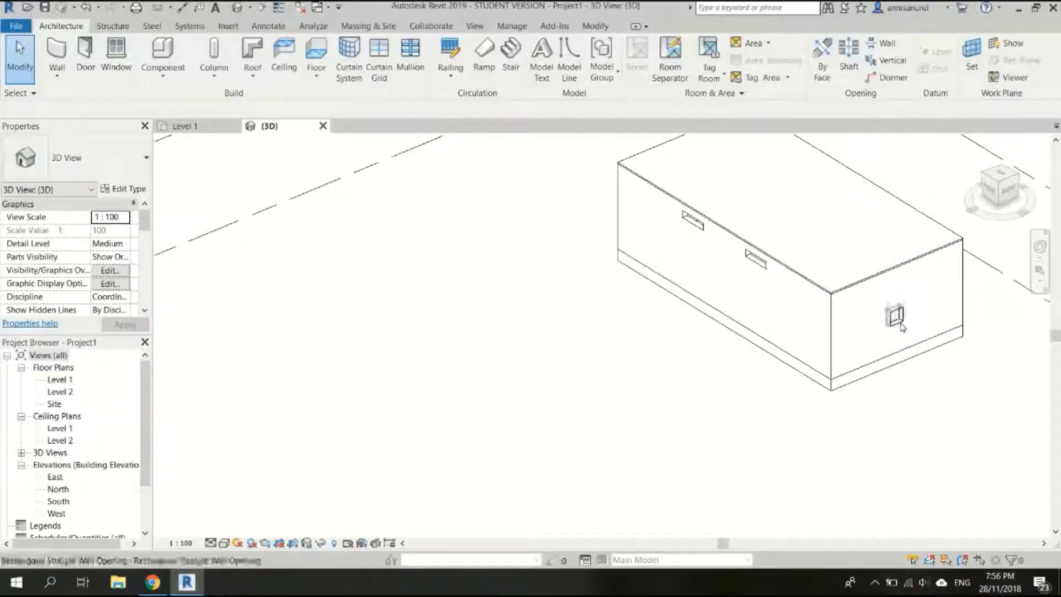
shift+middle_drag(658, 383, 315, 490)
scroll(316, 491, up, 4)
scroll(318, 490, down, 1)
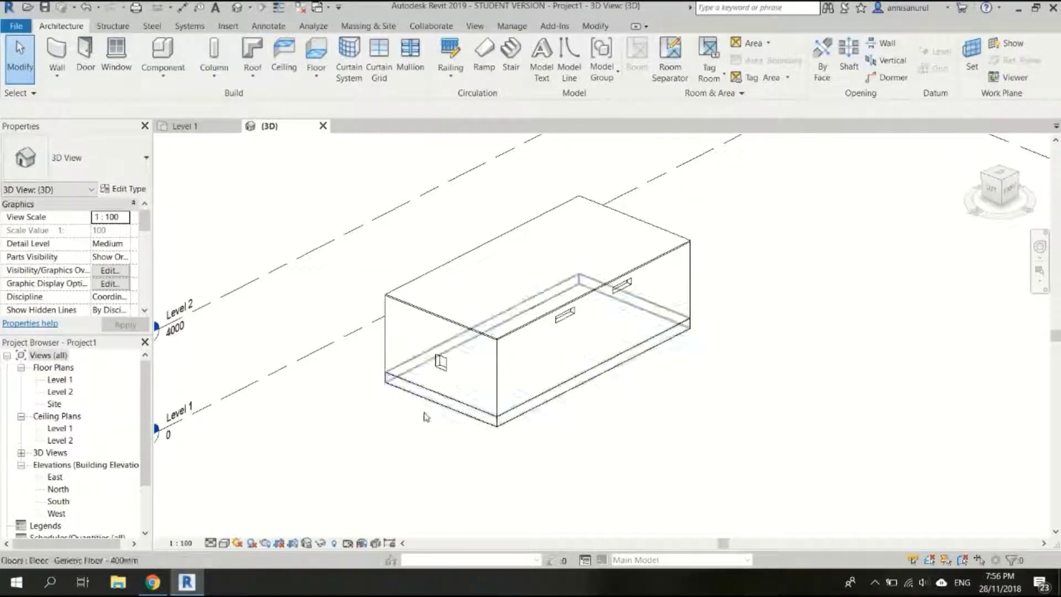
scroll(425, 409, up, 1)
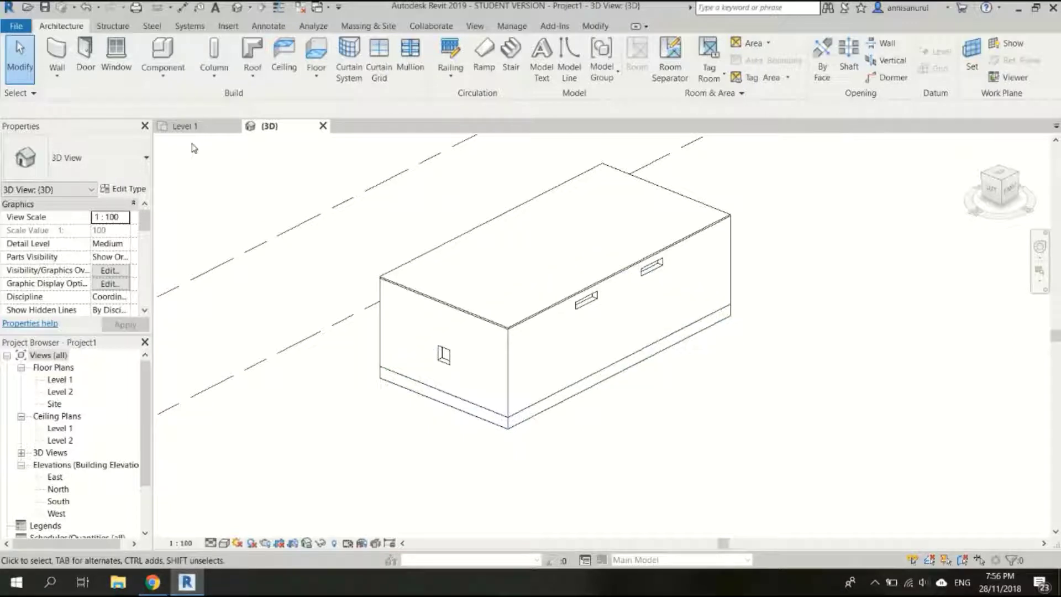
- Start a Model In-Place and save the project into C:\DATA\Tutorial CFD\Tutorial_CFD_1
click(163, 78)
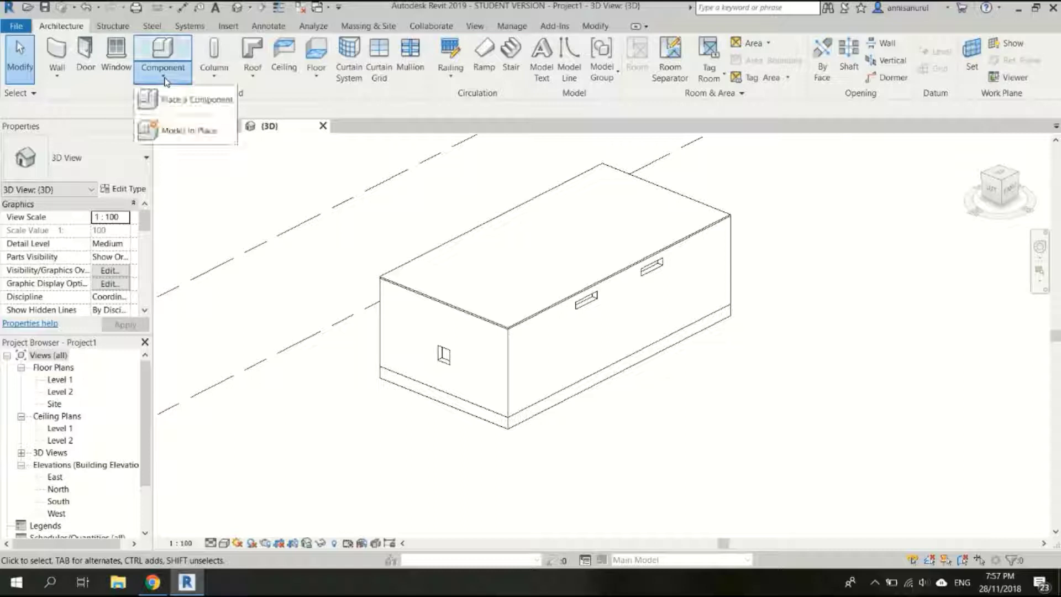
click(172, 141)
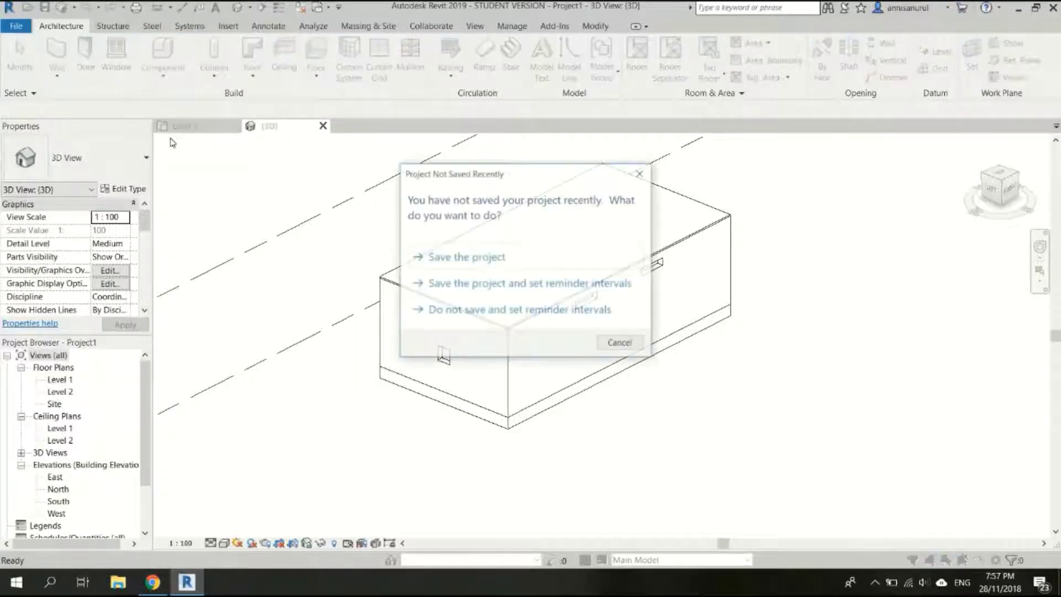
click(479, 265)
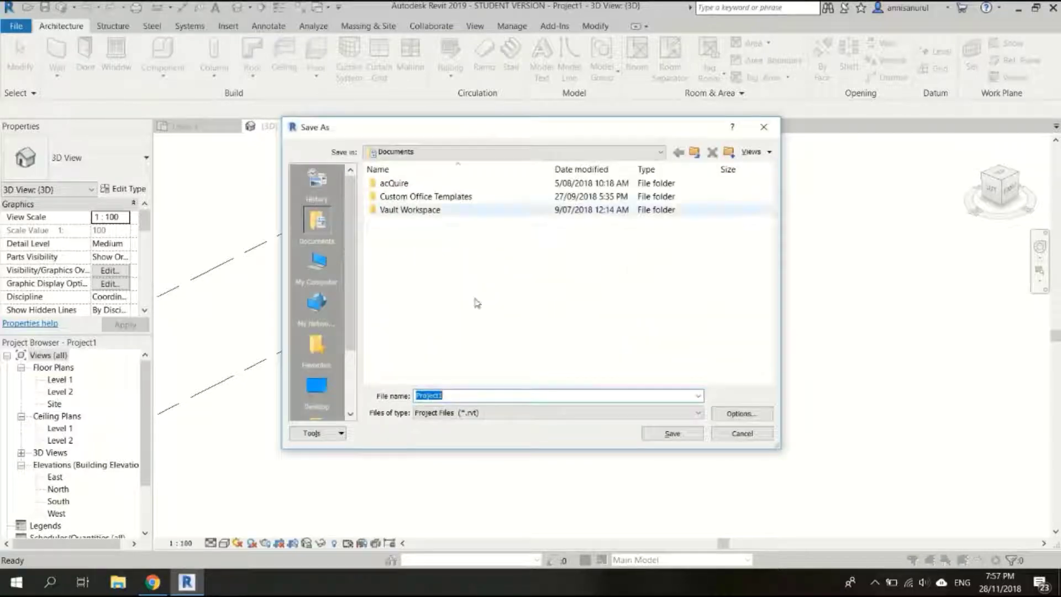
click(478, 153)
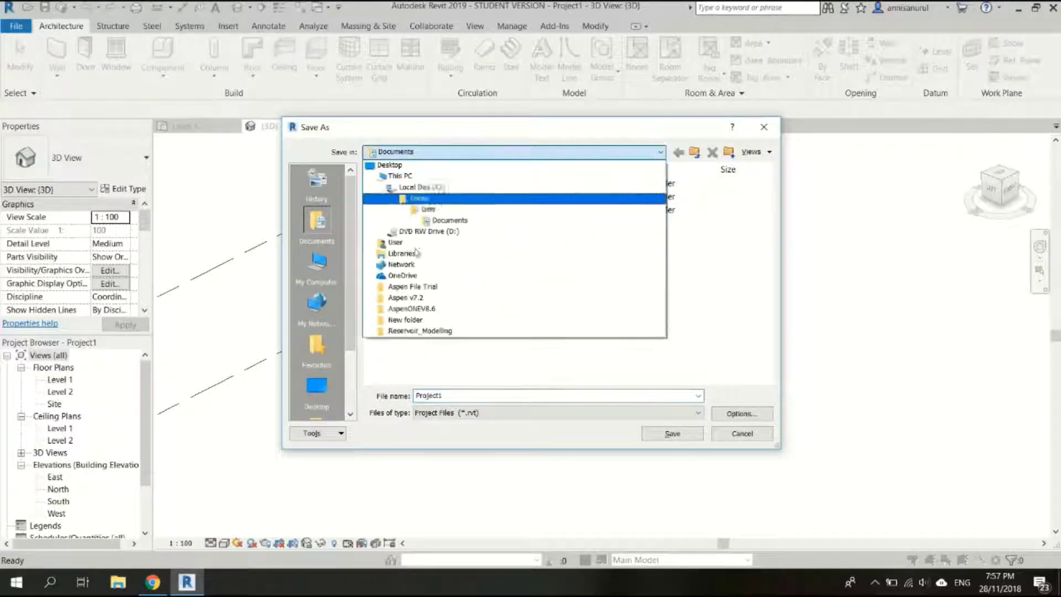
click(427, 202)
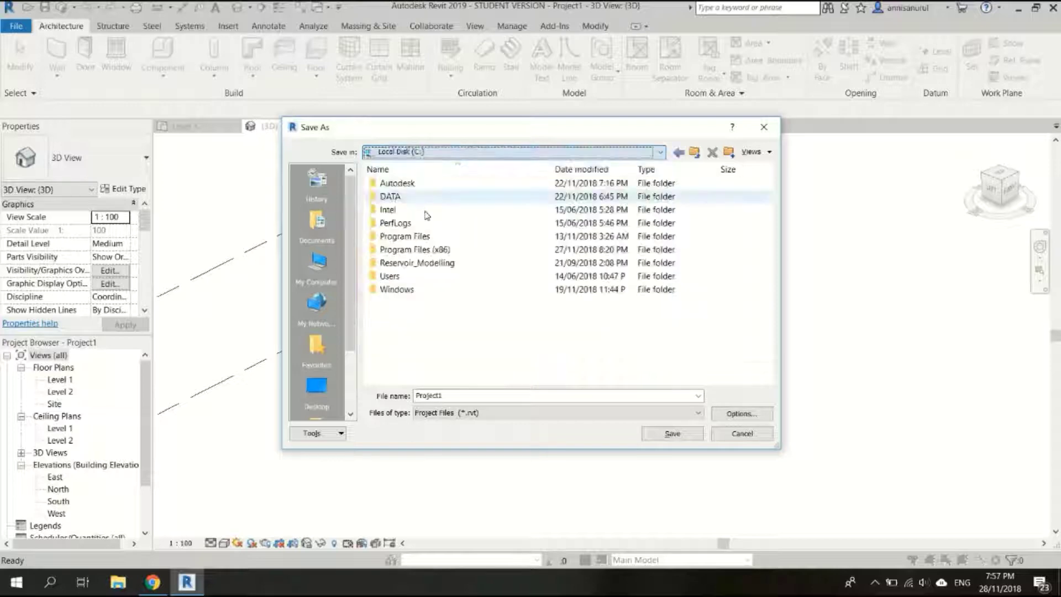
double_click(396, 197)
double_click(410, 262)
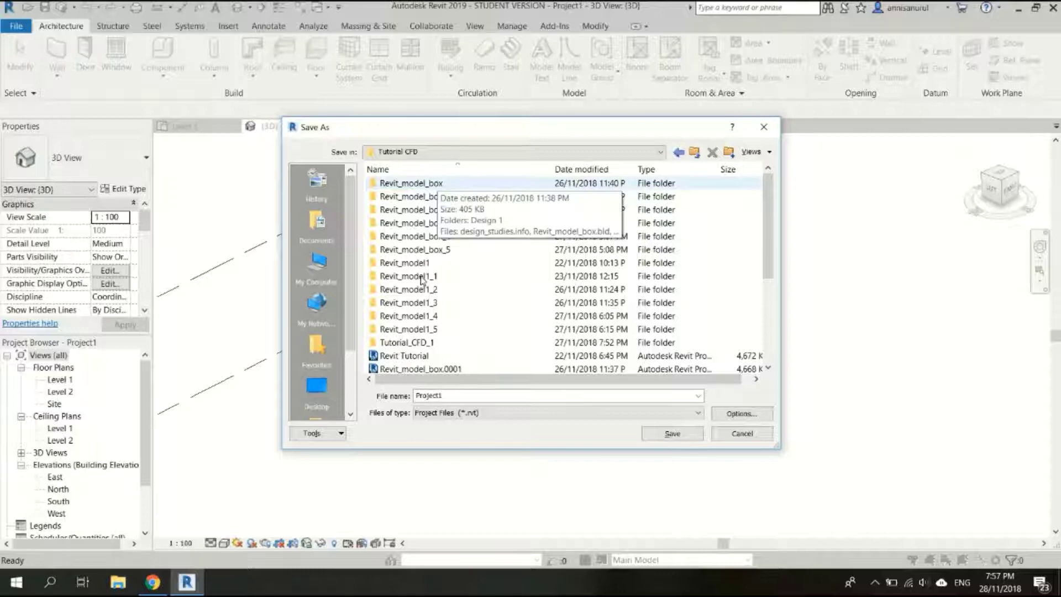
double_click(409, 343)
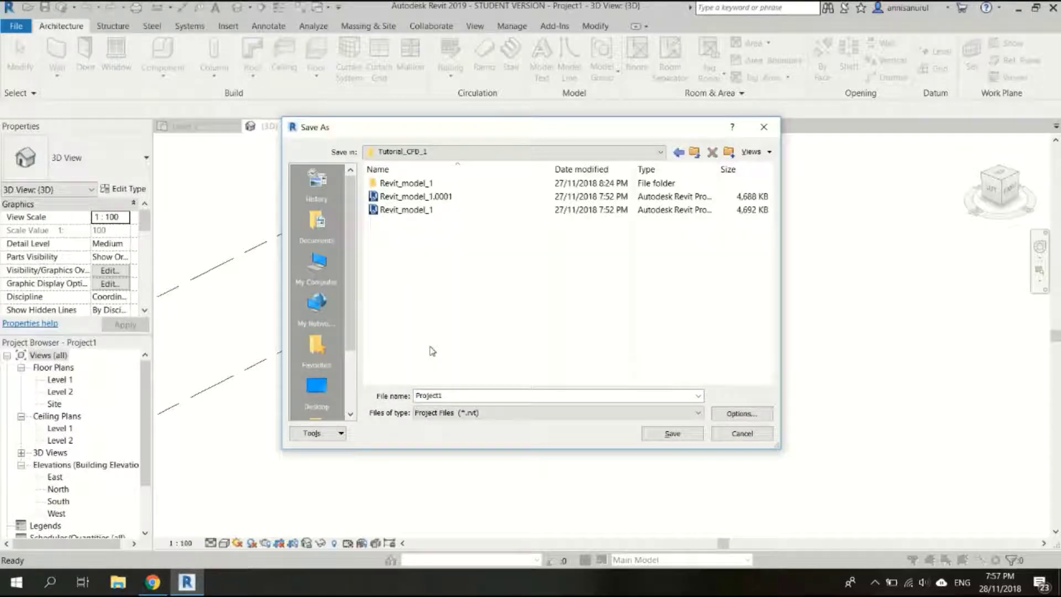
- Name the project file Revit_model_2 and save it
double_click(464, 396)
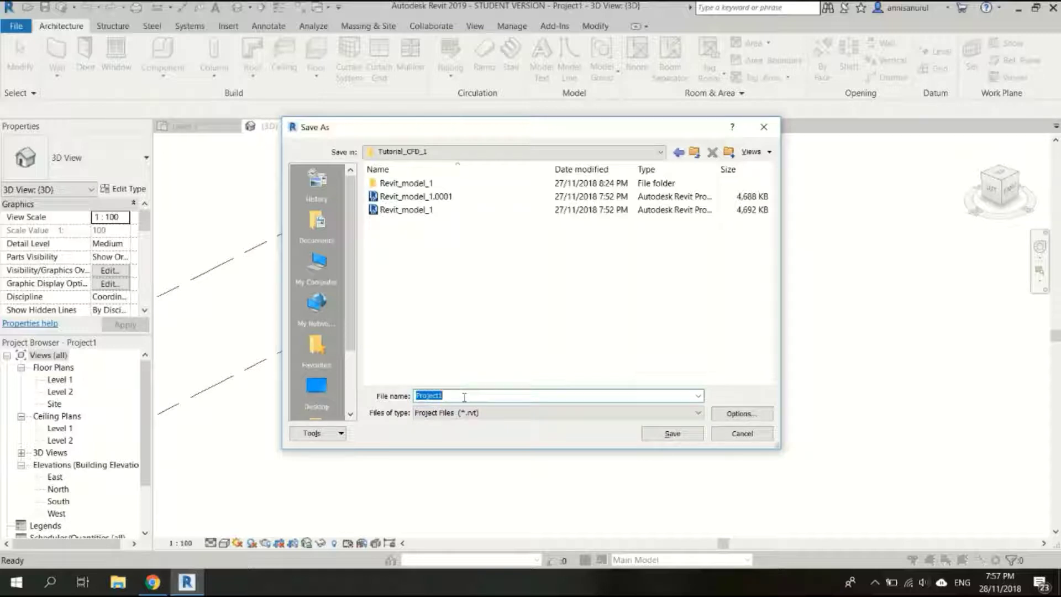
text(Ref)
key(BackSpace)
text(vit_model_)
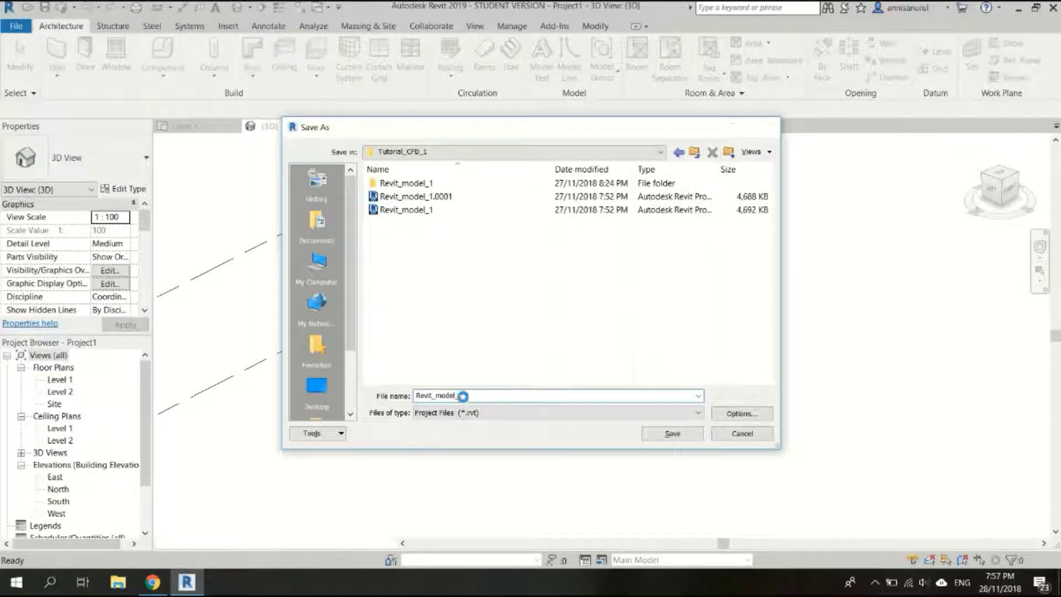
key(Return)
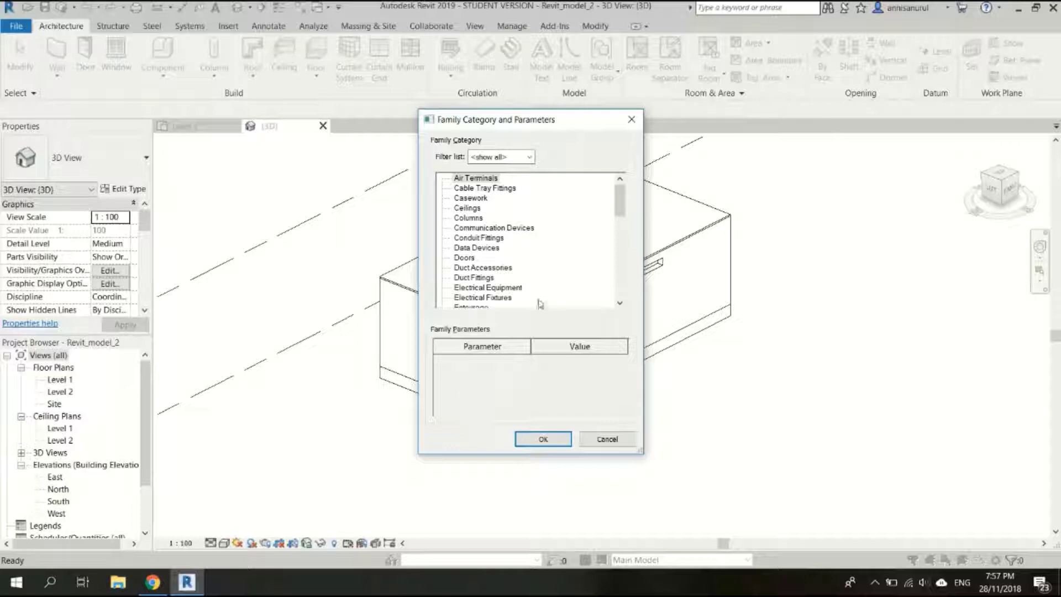
- Choose the Windows category, keep the name Windows 1, and start an Extrusion
drag(626, 227, 630, 304)
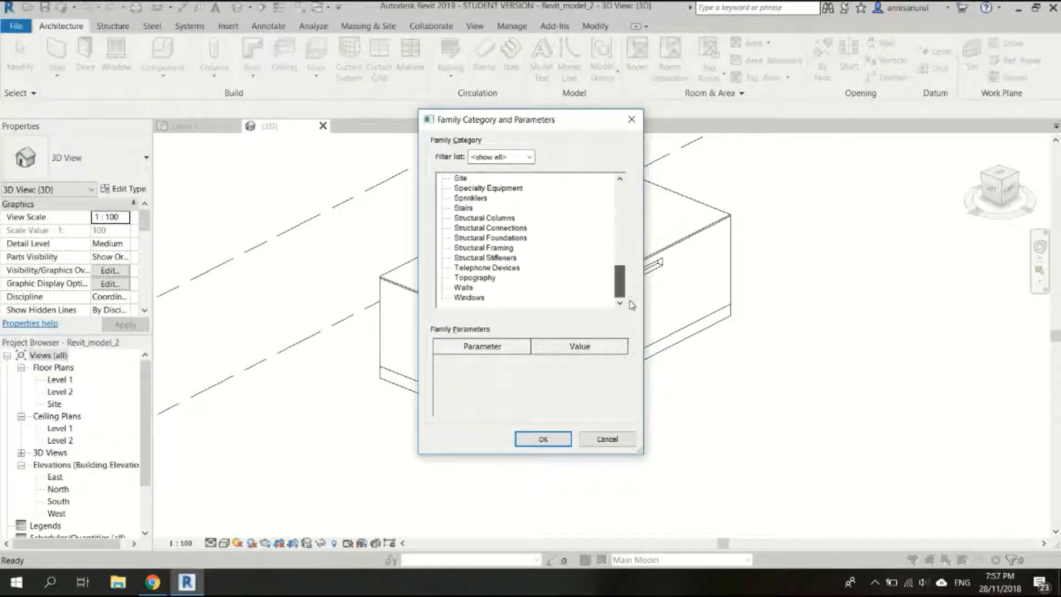
click(468, 299)
click(547, 440)
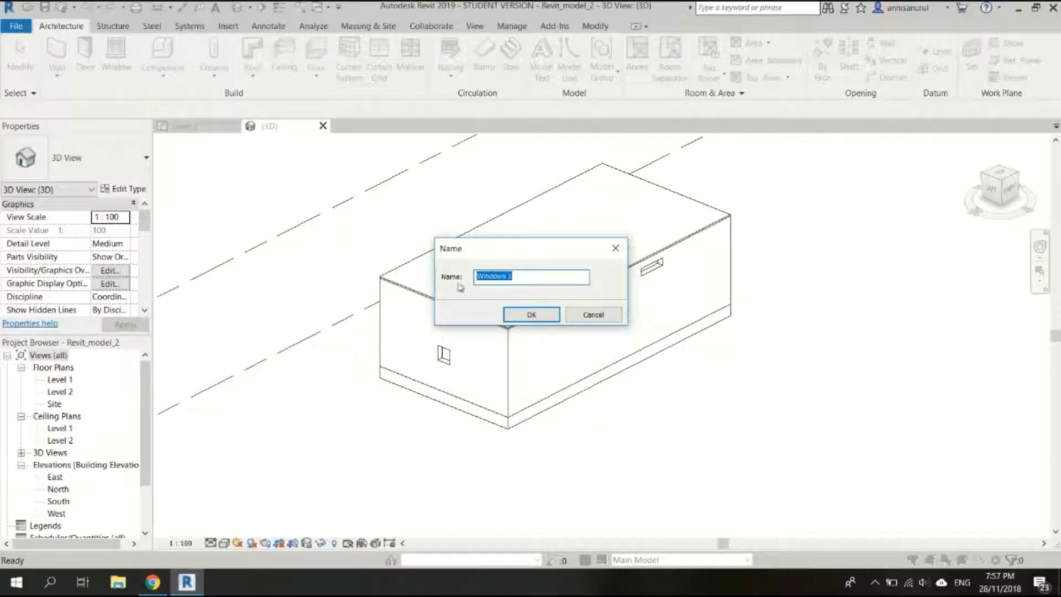
click(529, 315)
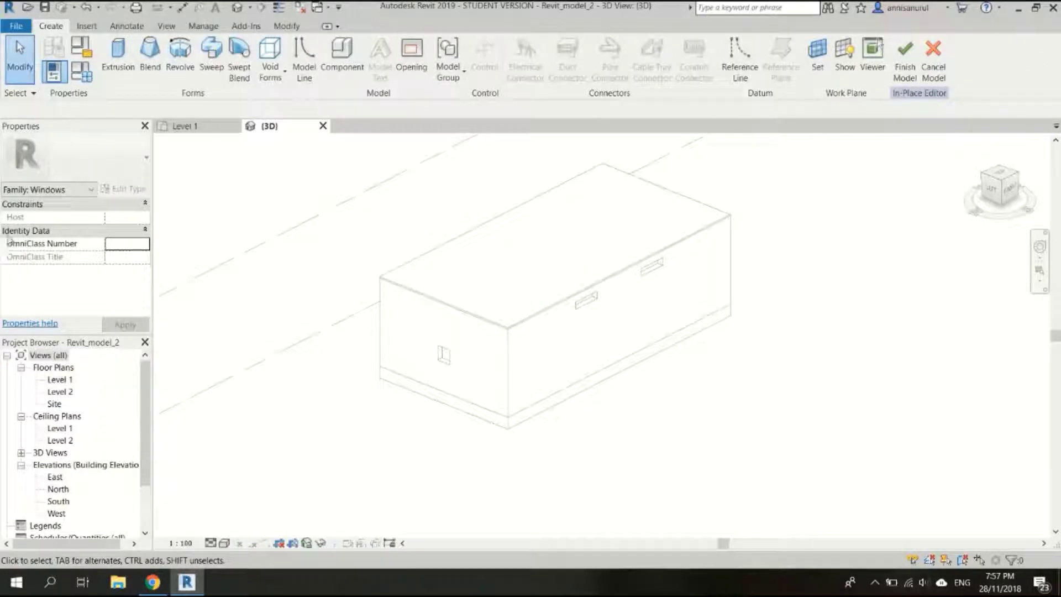
click(110, 65)
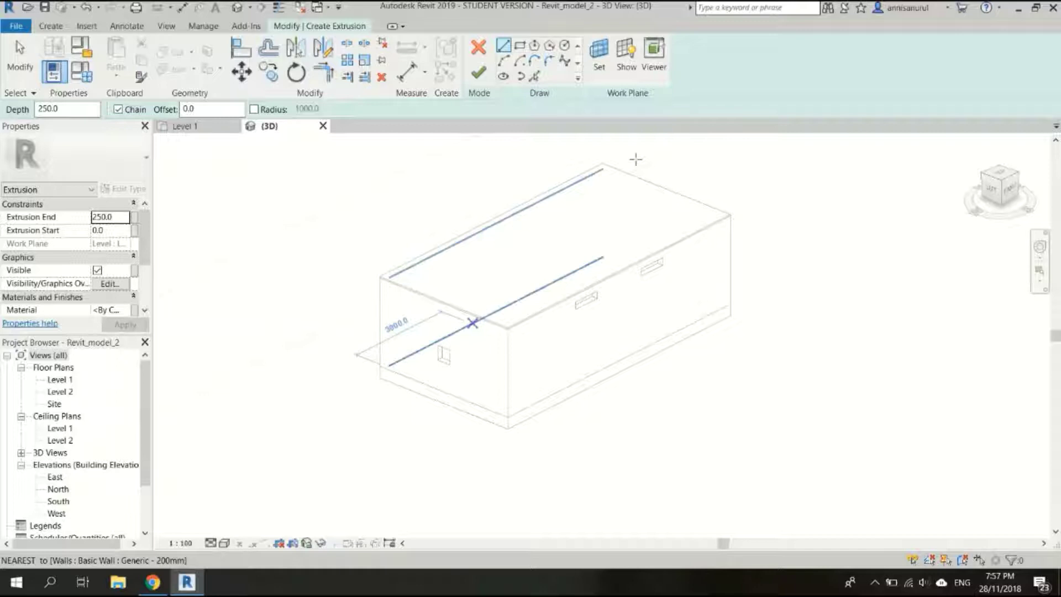
- Pick the wall face containing the small square opening as the extrusion's work plane
click(602, 61)
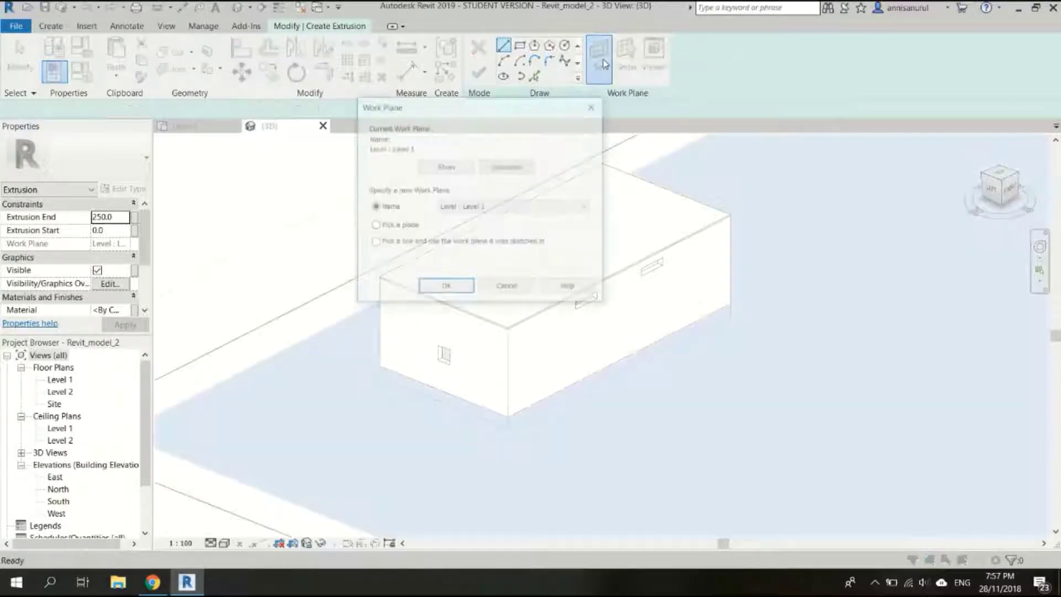
click(375, 226)
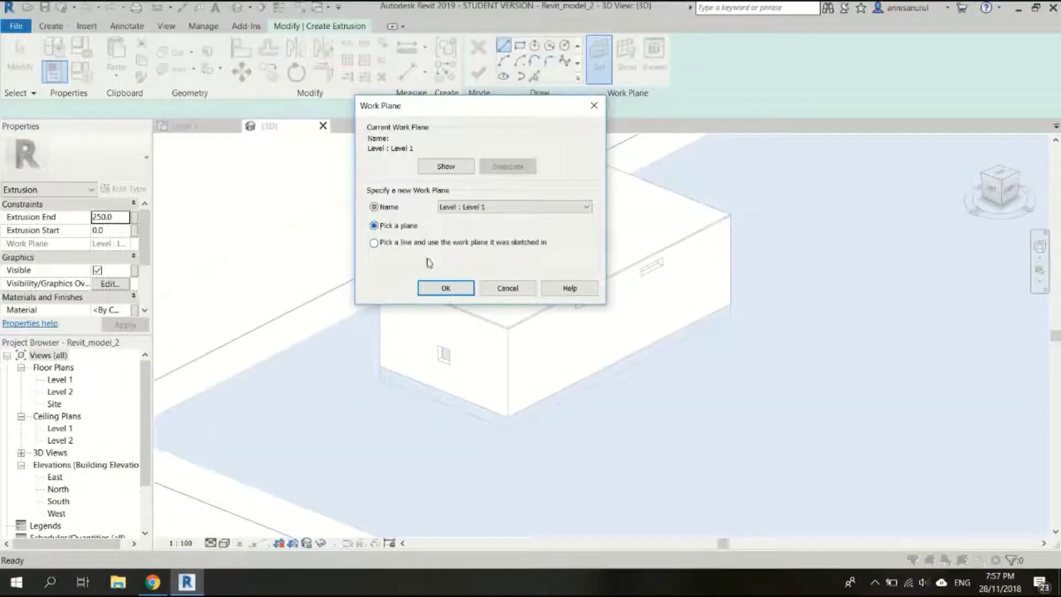
click(446, 288)
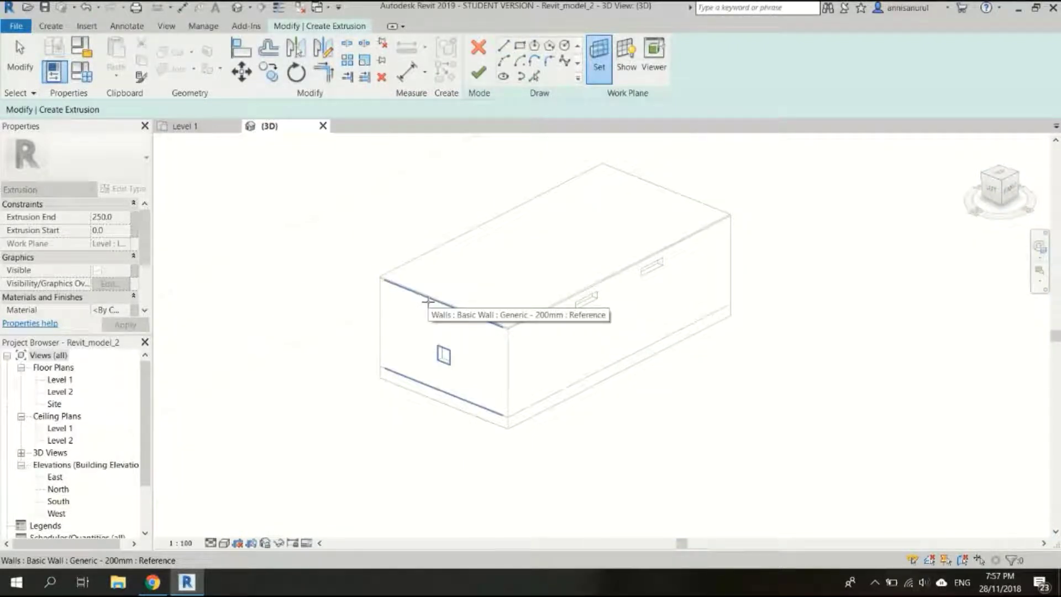
click(429, 302)
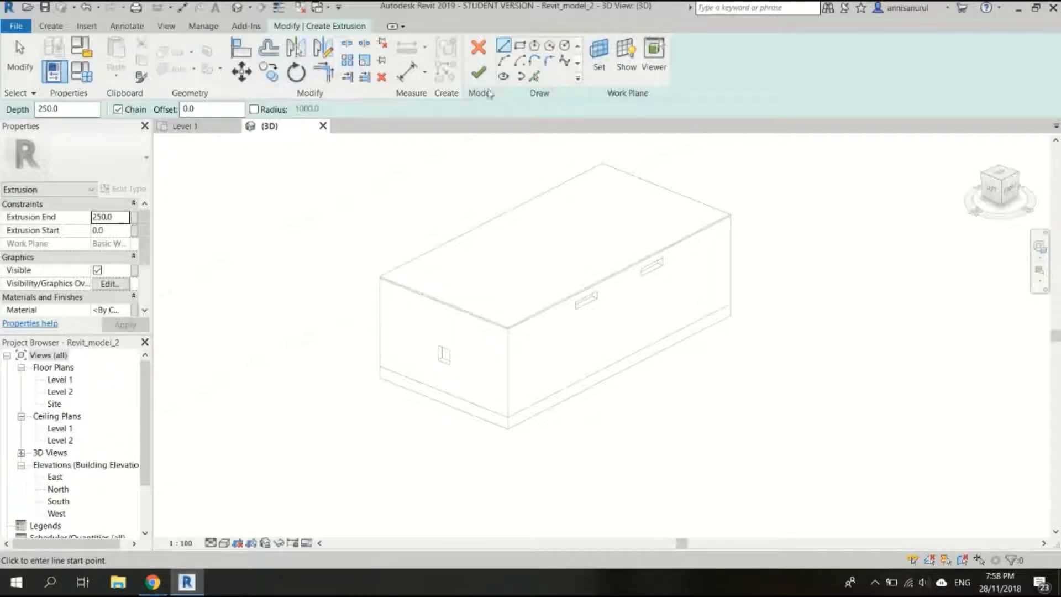
- Trace the opening's left, bottom, right and top edges with Pick Lines into a closed sketch
click(536, 81)
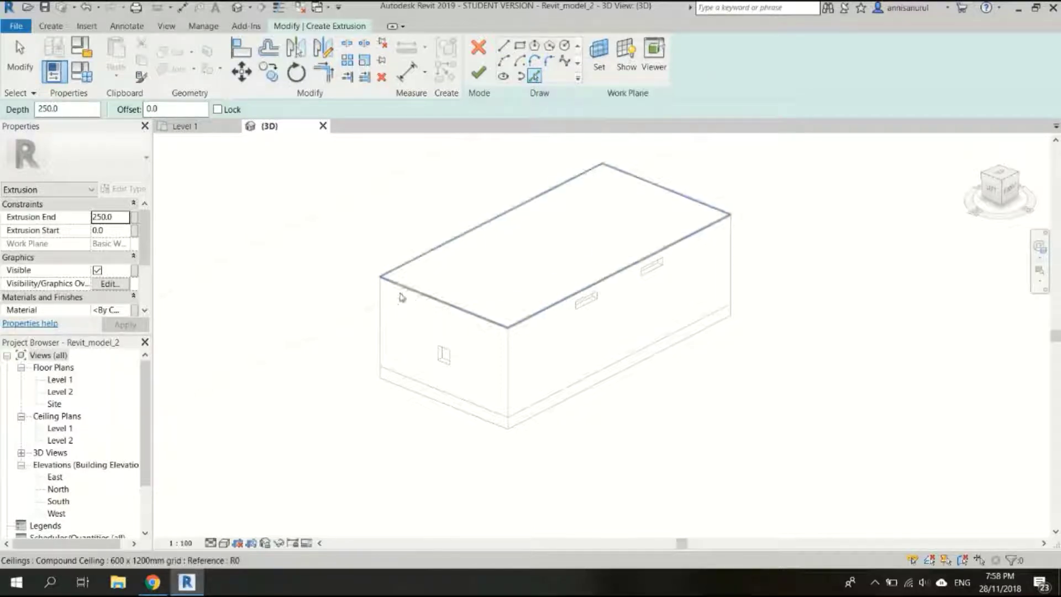
click(436, 359)
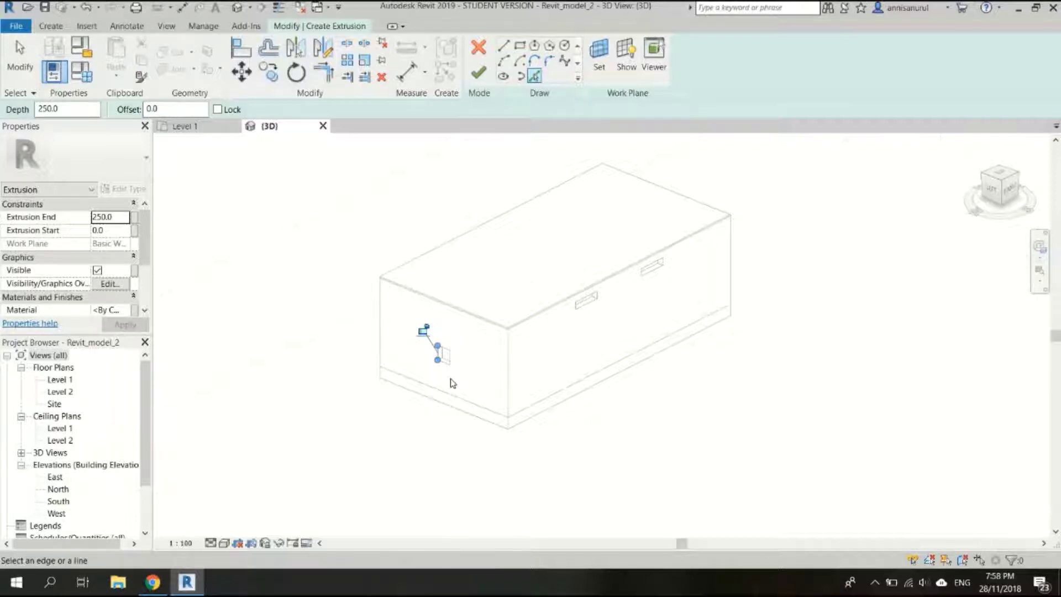
scroll(451, 376, up, 5)
click(407, 361)
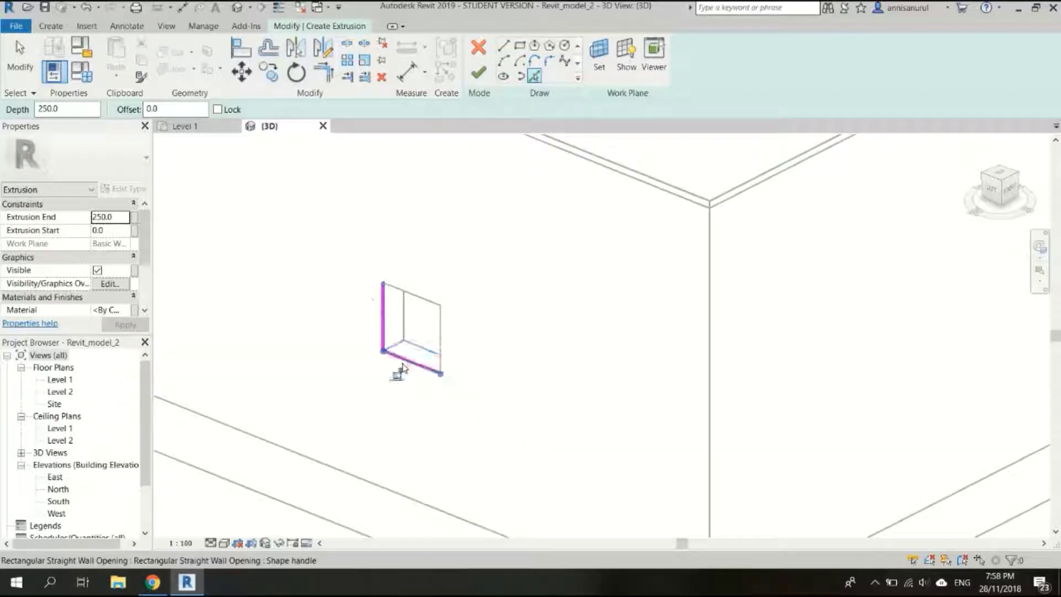
click(441, 340)
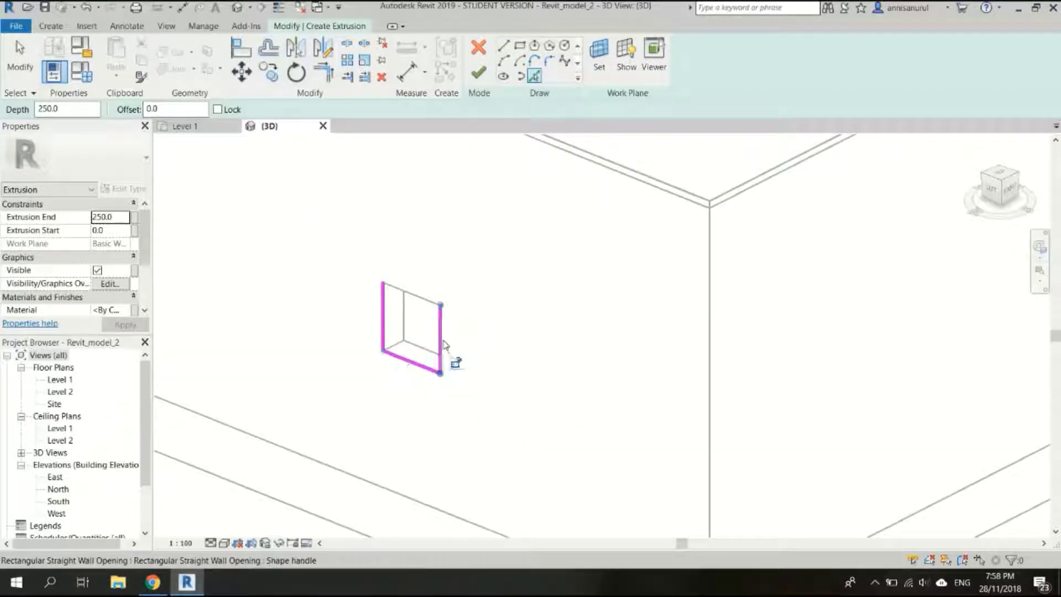
click(428, 301)
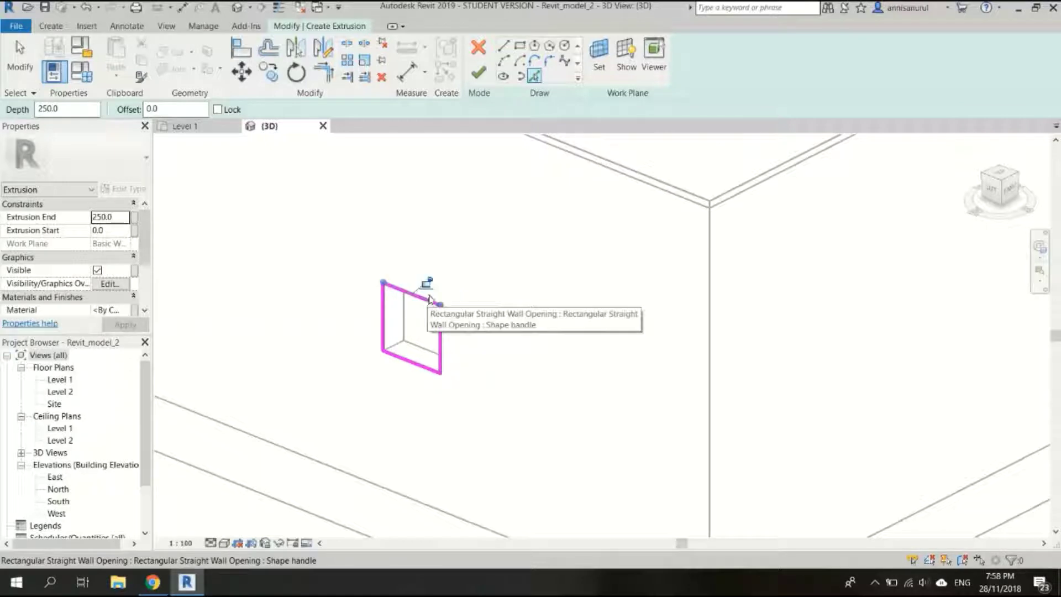
scroll(340, 332, down, 4)
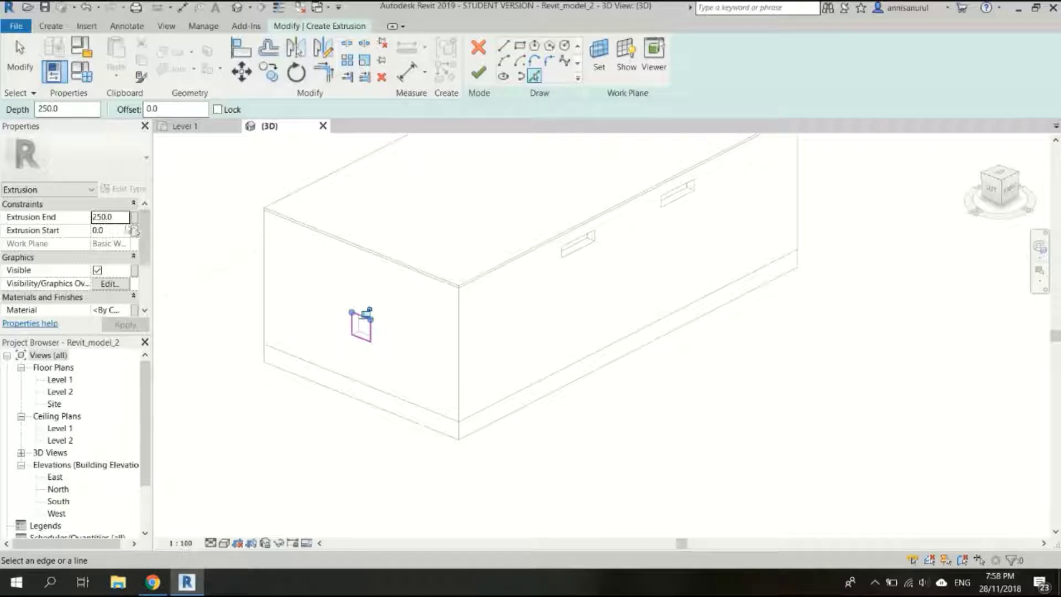
scroll(332, 351, up, 2)
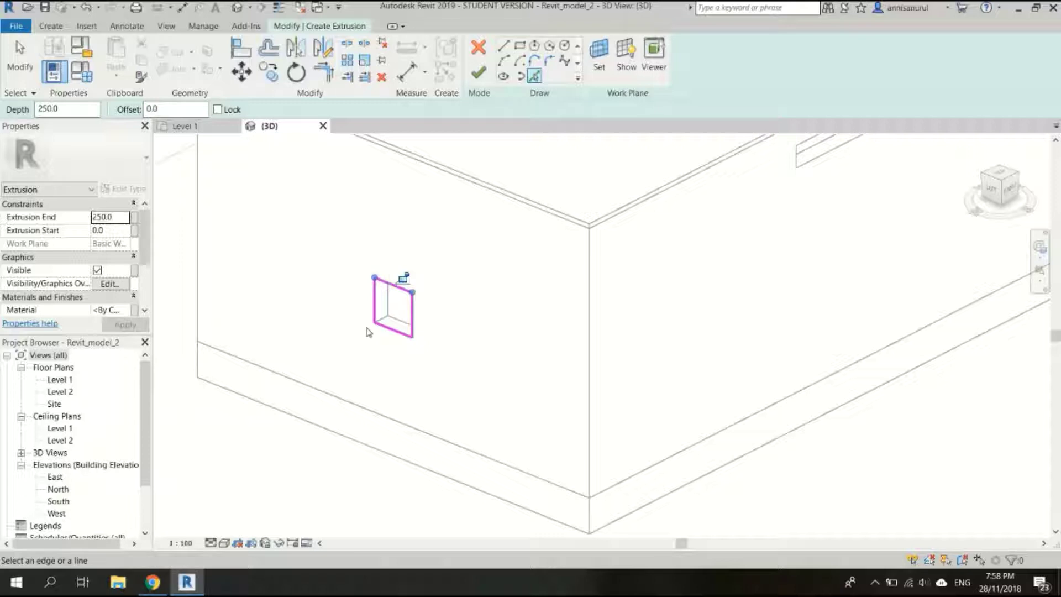
- Set Extrusion End to 2500, then finish the sketch and the Windows 1 in-place model
click(118, 218)
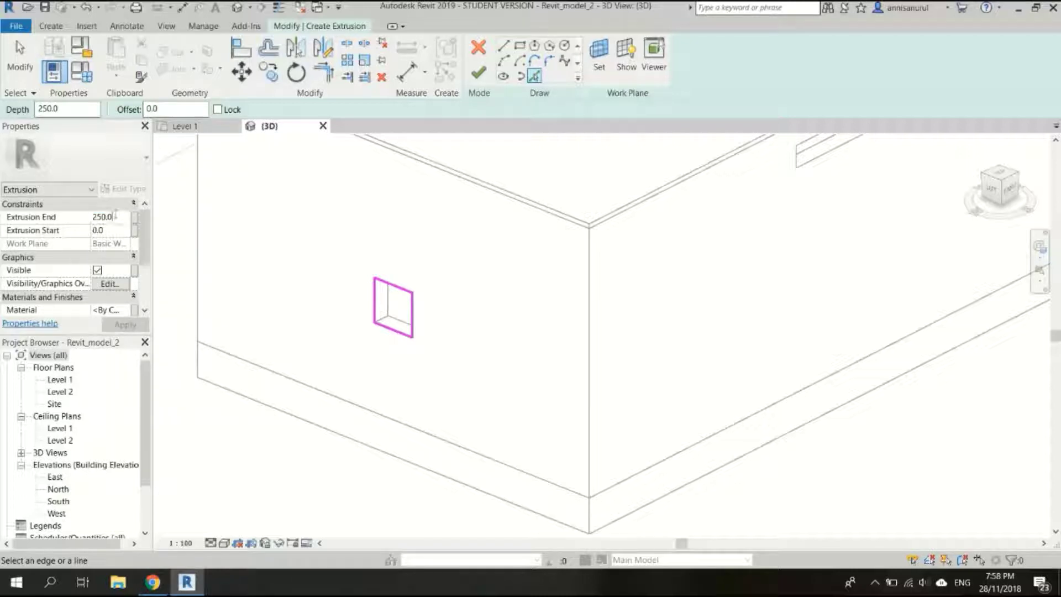
text(25)
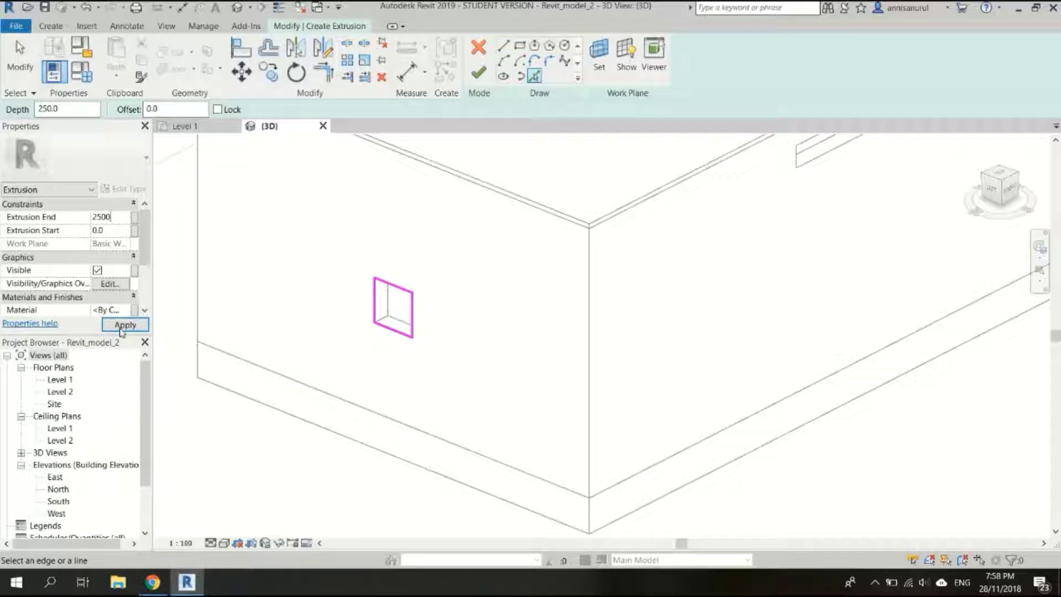
text(00)
click(121, 328)
scroll(635, 314, down, 4)
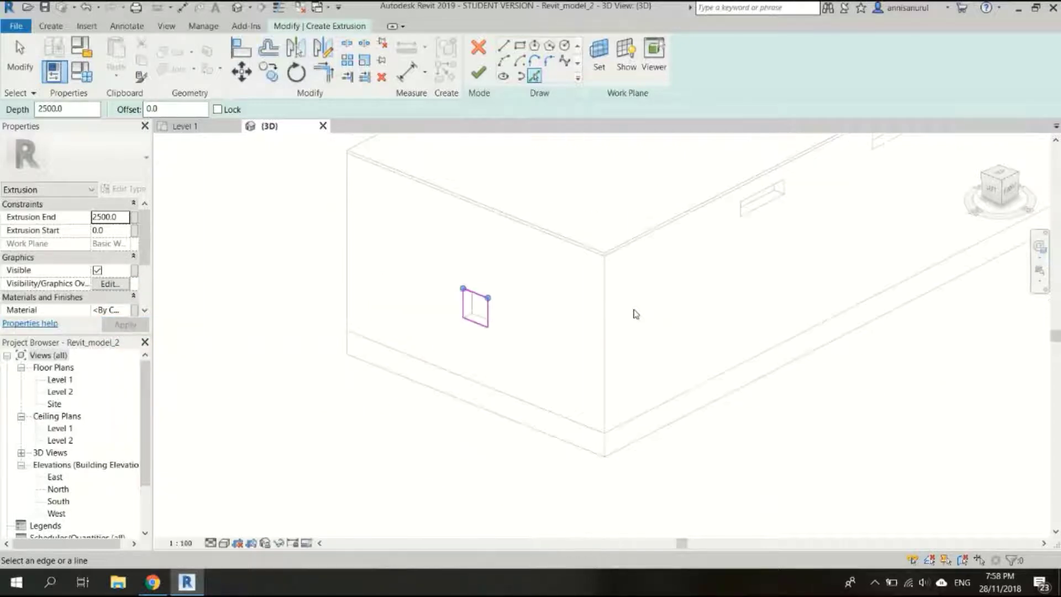
click(481, 78)
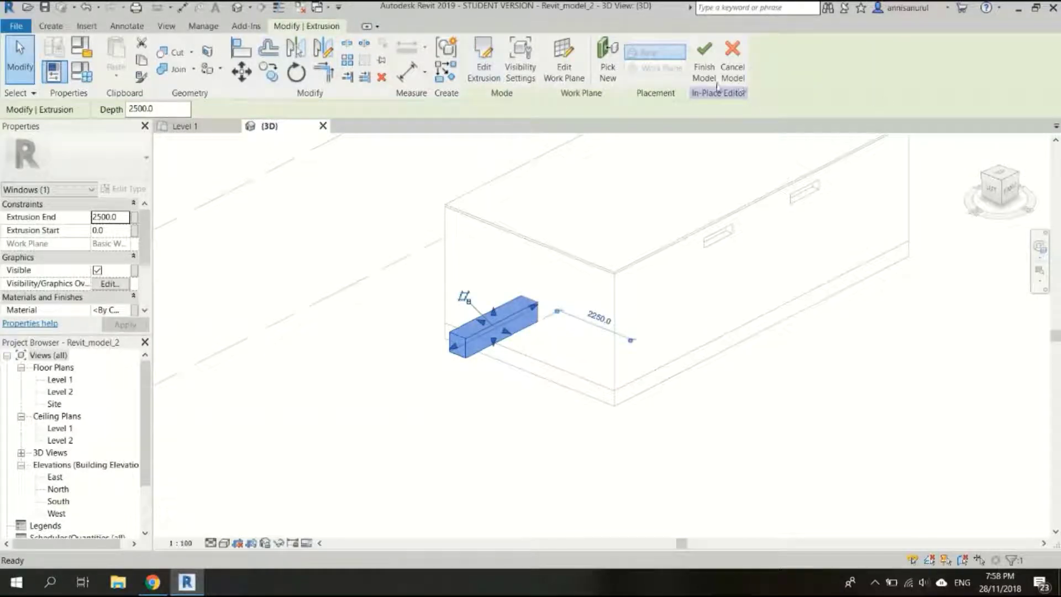
click(713, 78)
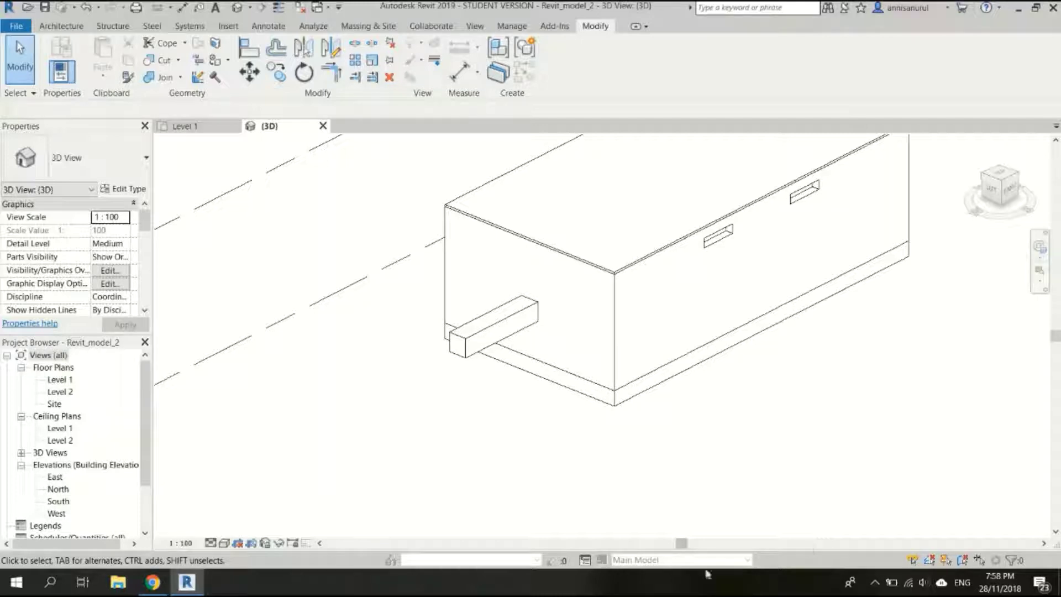
- Start another Model In-Place from the Architecture tab and scroll to the Windows category
scroll(601, 457, down, 3)
scroll(720, 383, up, 5)
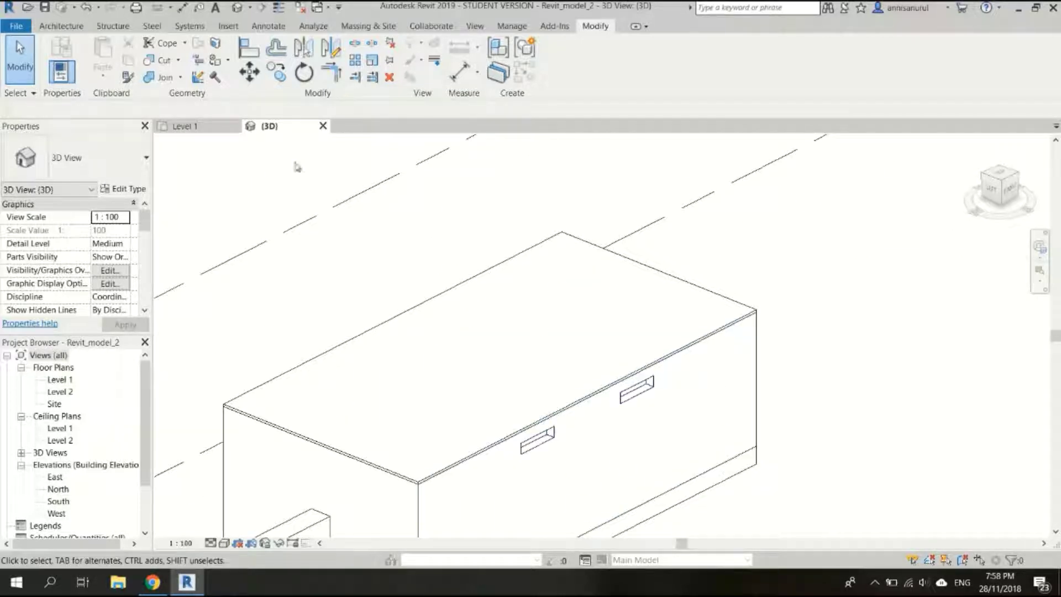
click(63, 30)
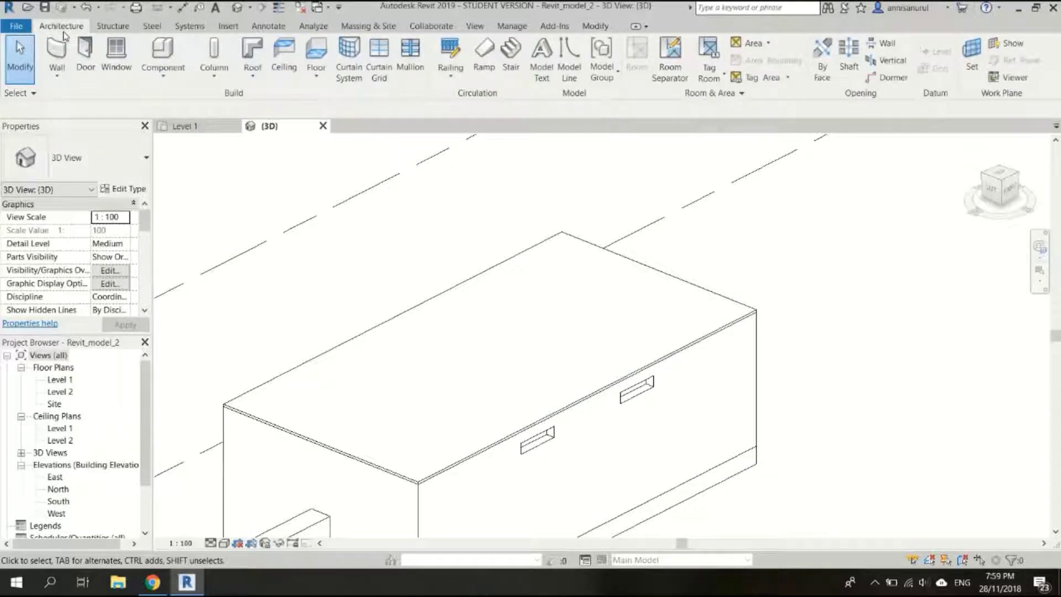
click(167, 80)
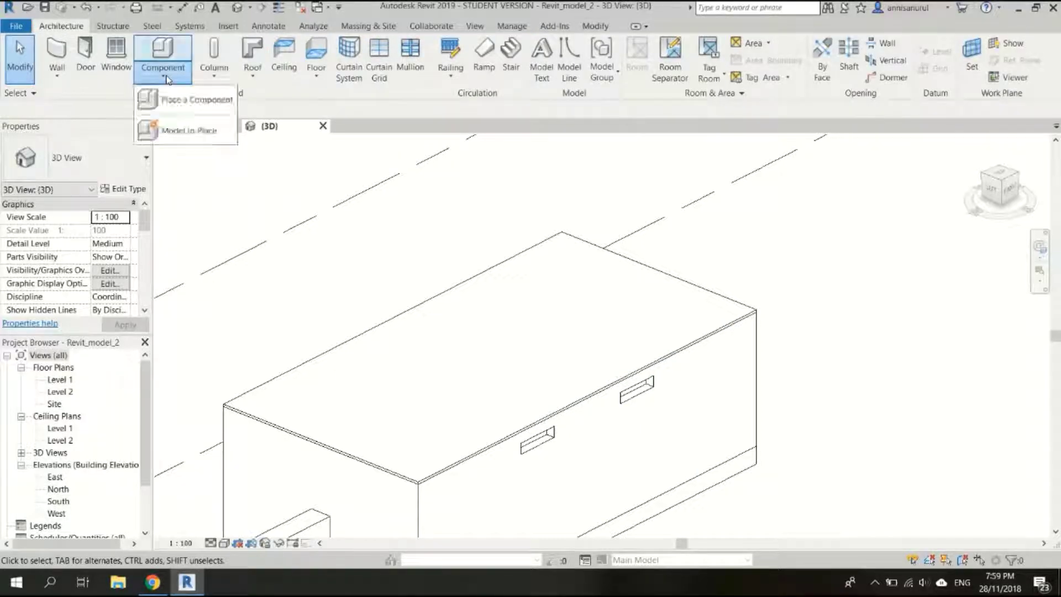
click(176, 134)
drag(619, 202, 629, 299)
drag(471, 315, 473, 303)
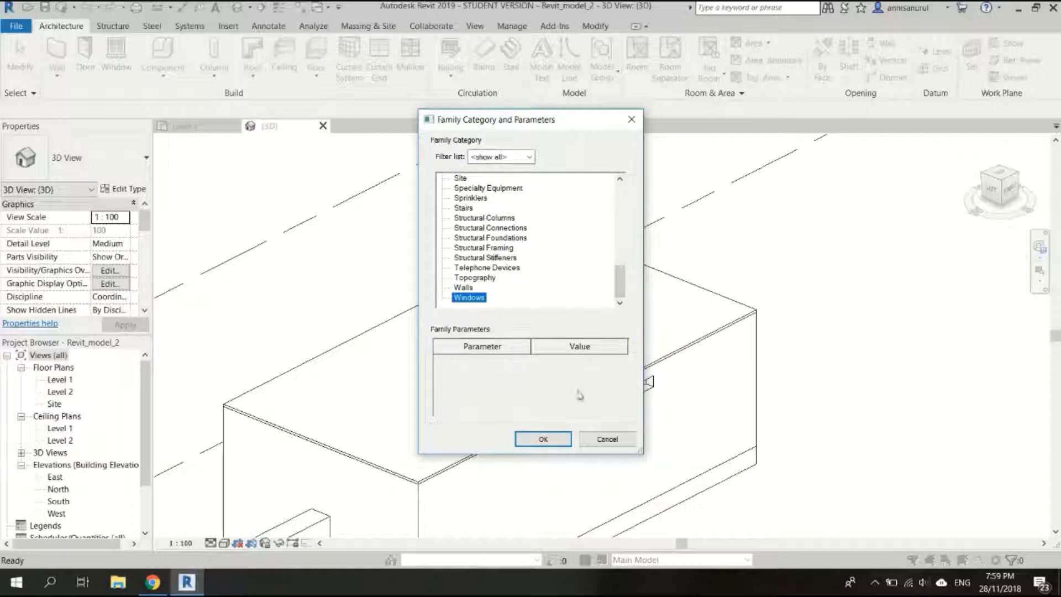
- Confirm the Windows category and name Windows 2, start an Extrusion, and choose a new work plane
click(557, 446)
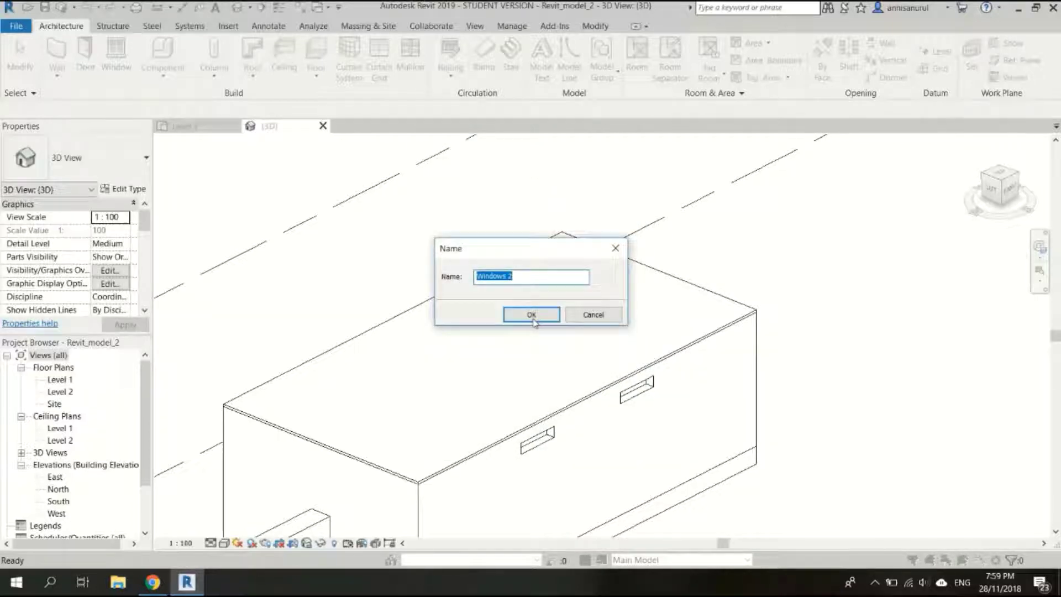
click(531, 315)
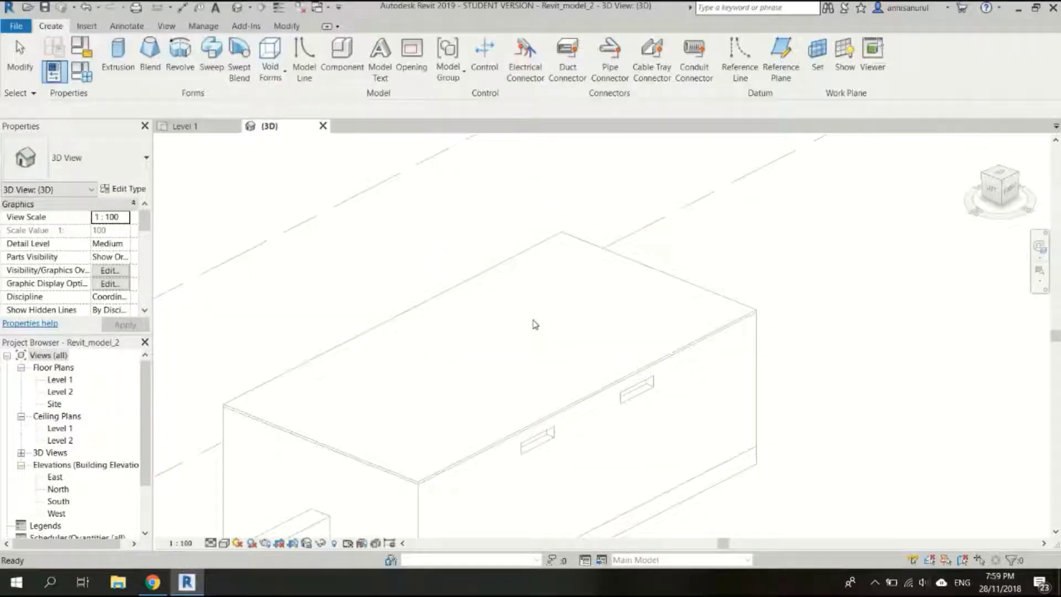
click(117, 55)
click(601, 65)
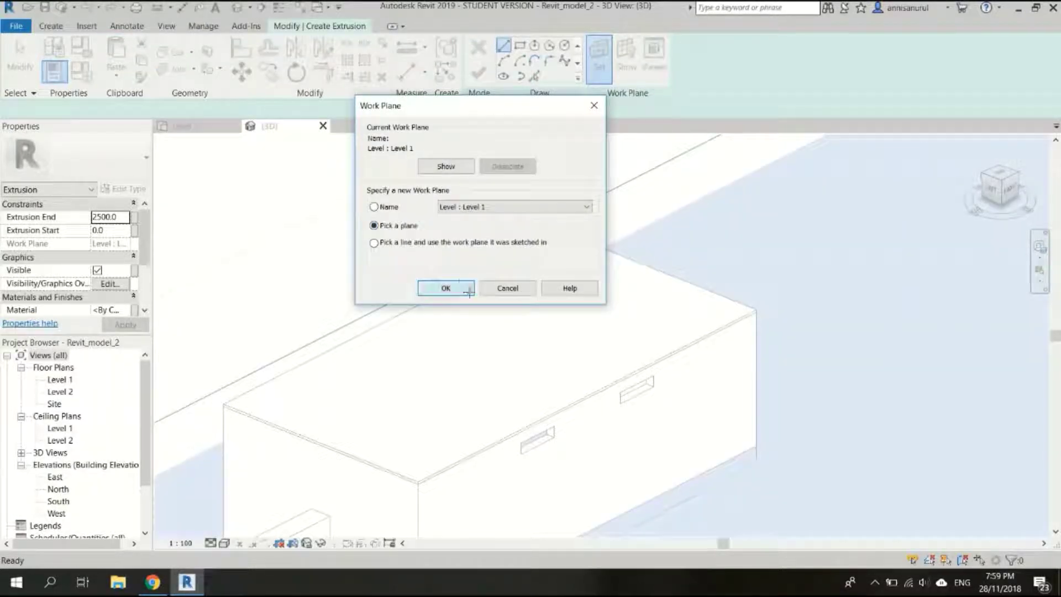
- Use the front wall face as work plane and trace the rectangular opening's edges with Pick Lines
click(461, 288)
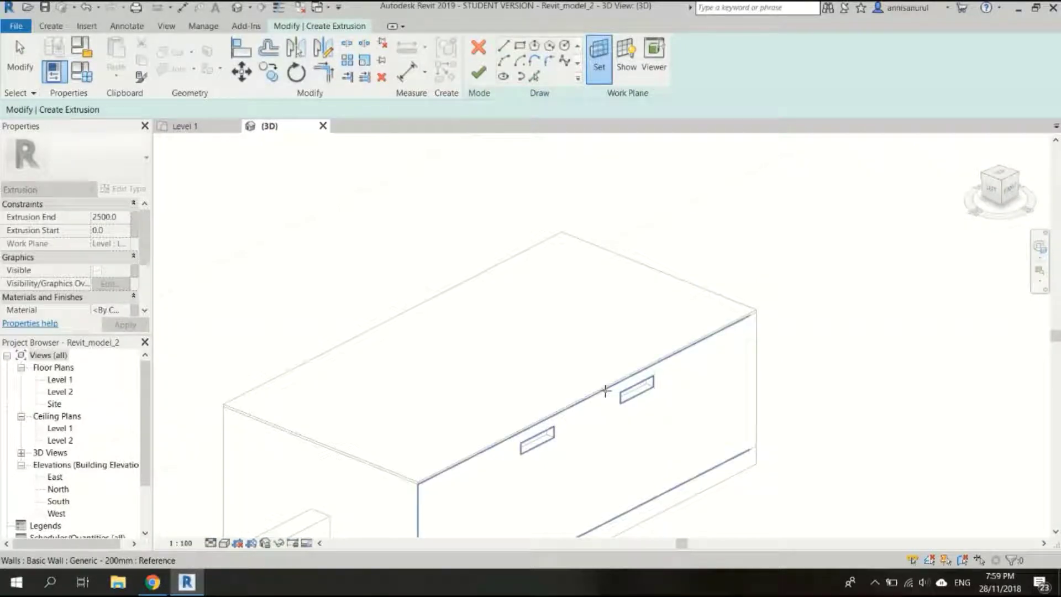
click(605, 391)
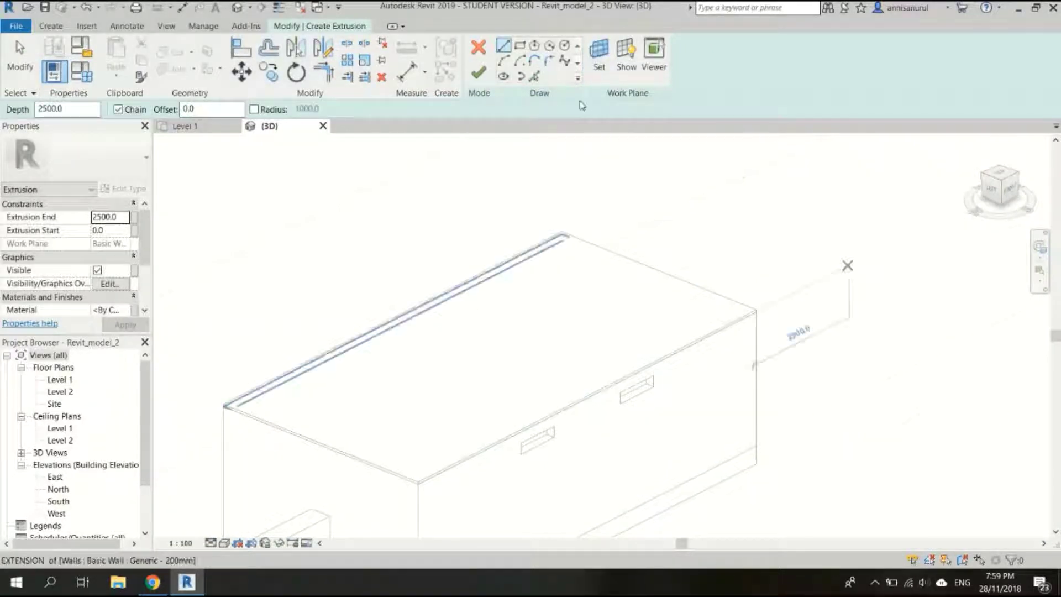
click(536, 77)
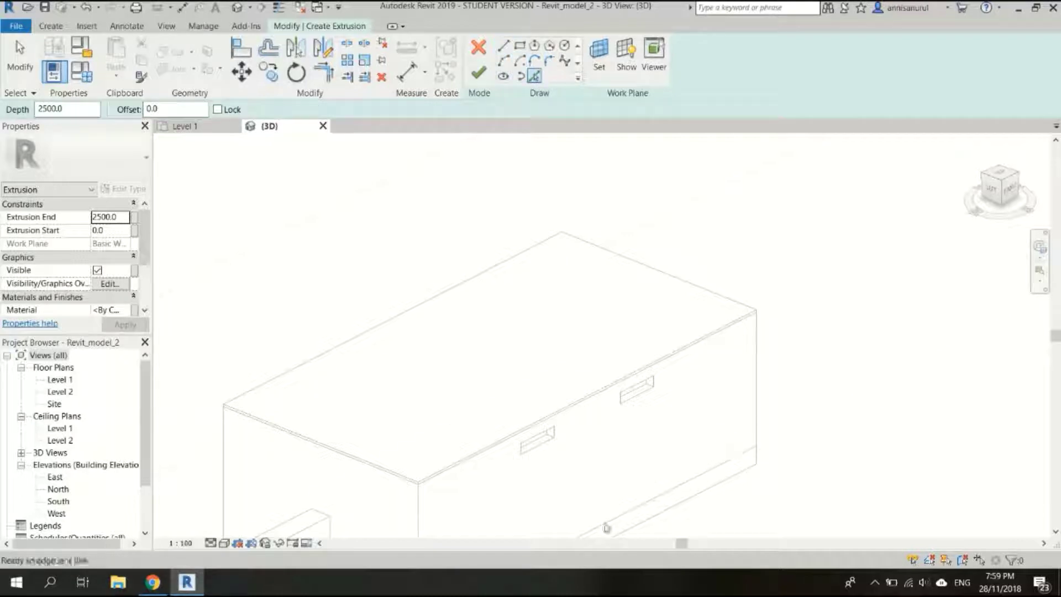
click(520, 452)
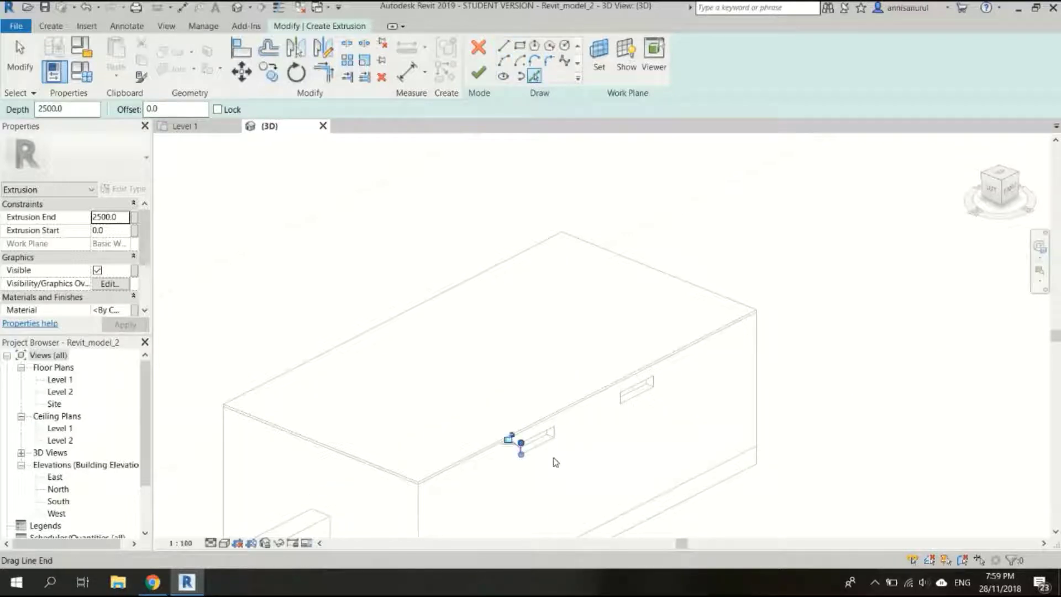
scroll(532, 458, up, 4)
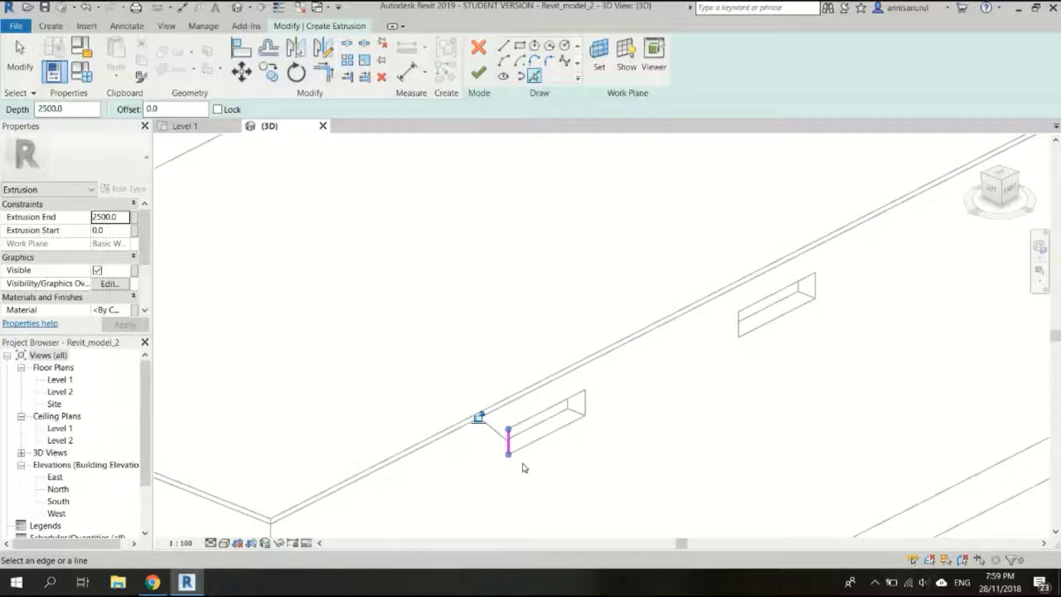
click(553, 440)
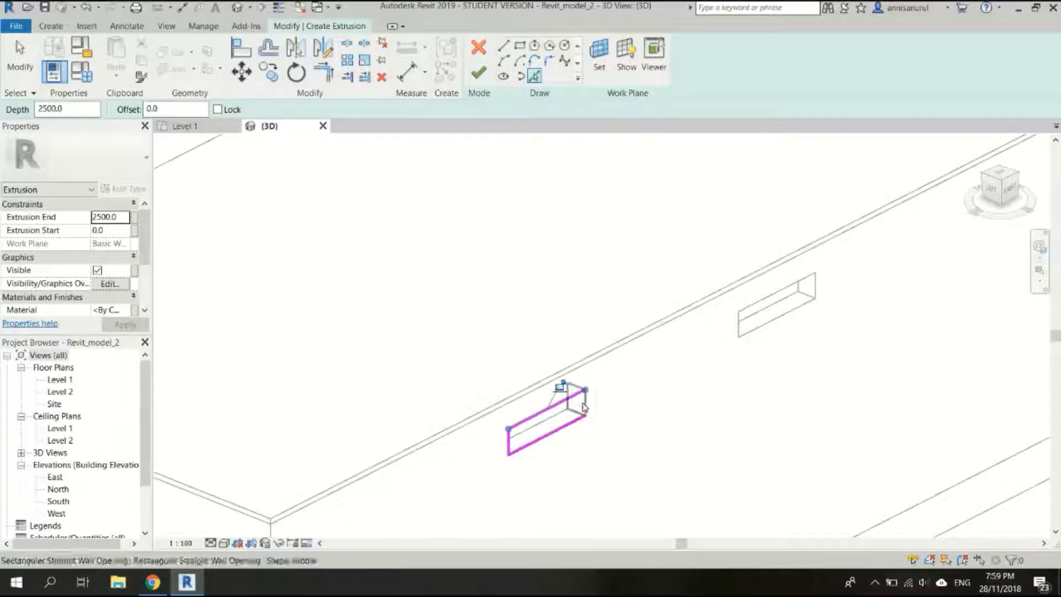
click(532, 423)
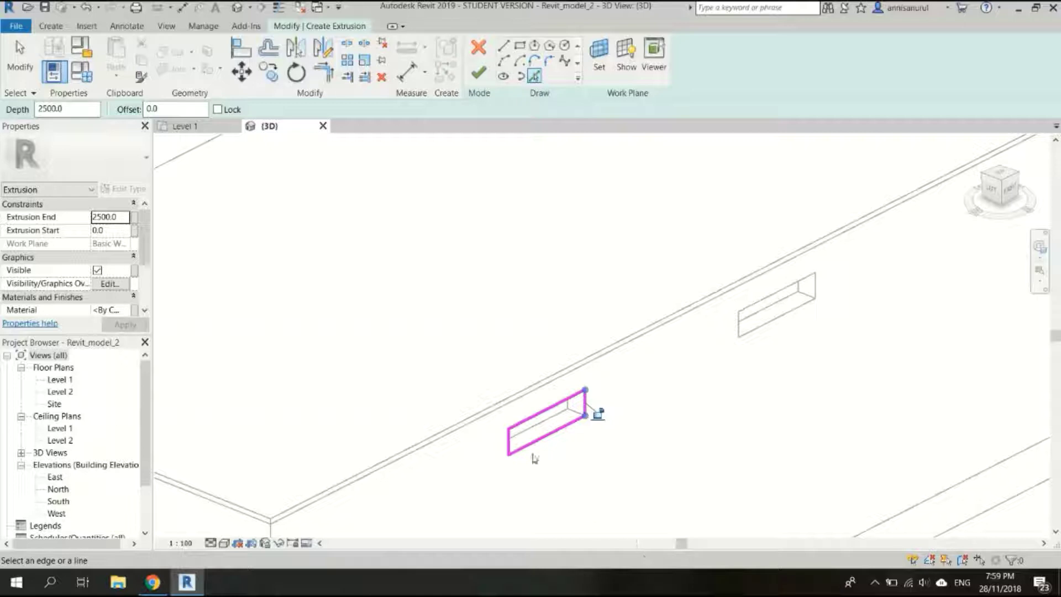
scroll(534, 458, down, 5)
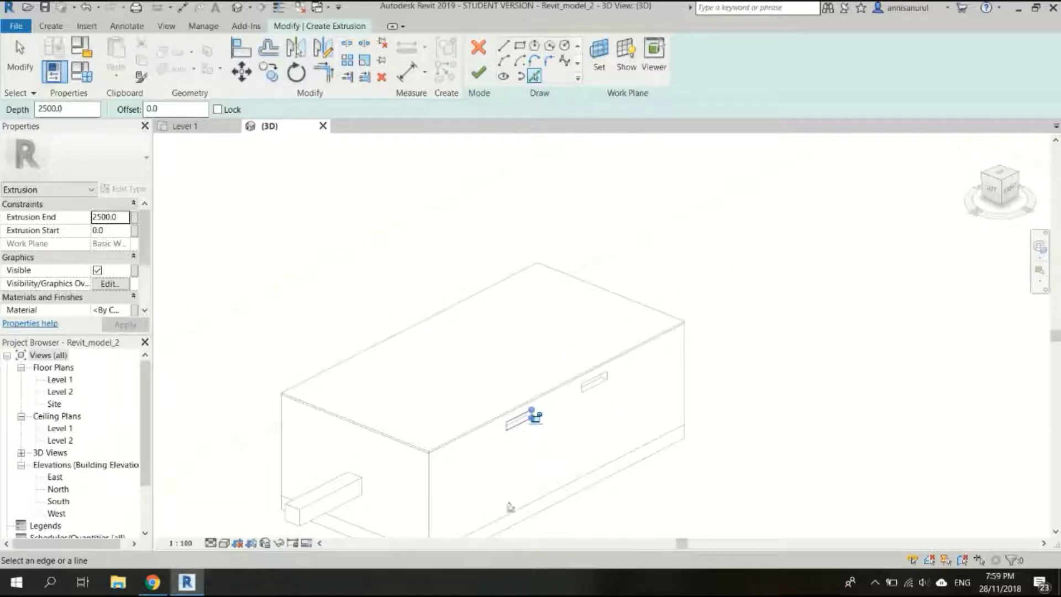
scroll(532, 430, up, 5)
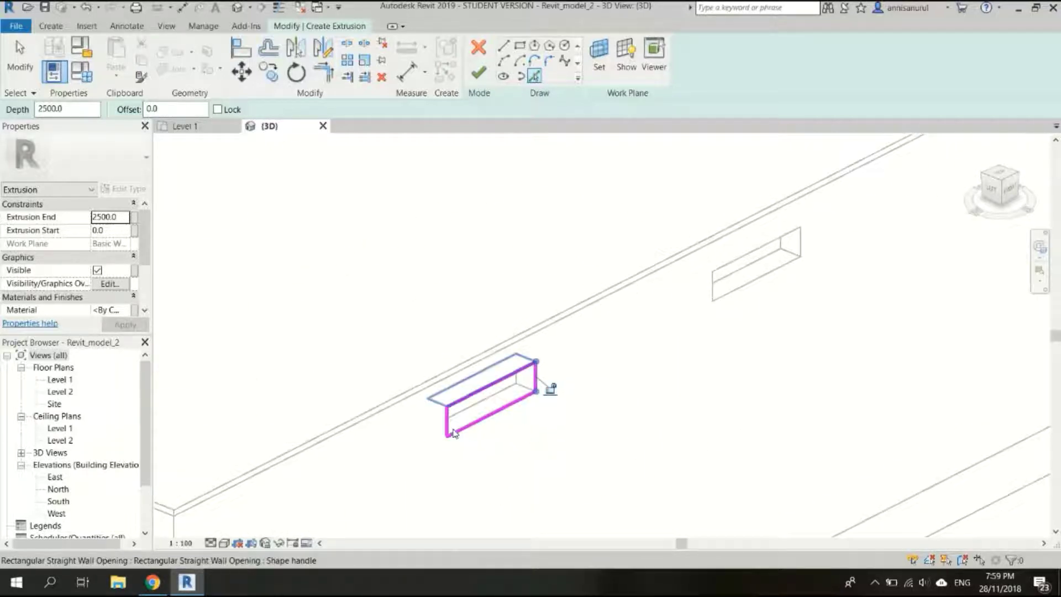
mouse_move(448, 396)
mouse_down()
mouse_move(462, 423)
mouse_move(446, 435)
mouse_up()
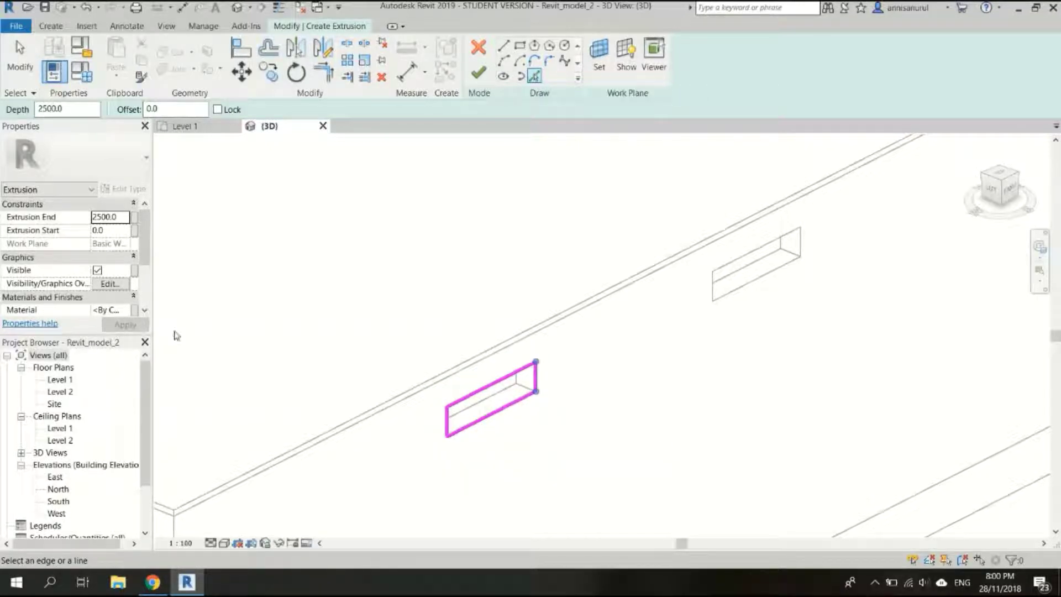
- Create the 2500-long extrusion from the sketch, check it, and finish the Windows 2 model
click(479, 72)
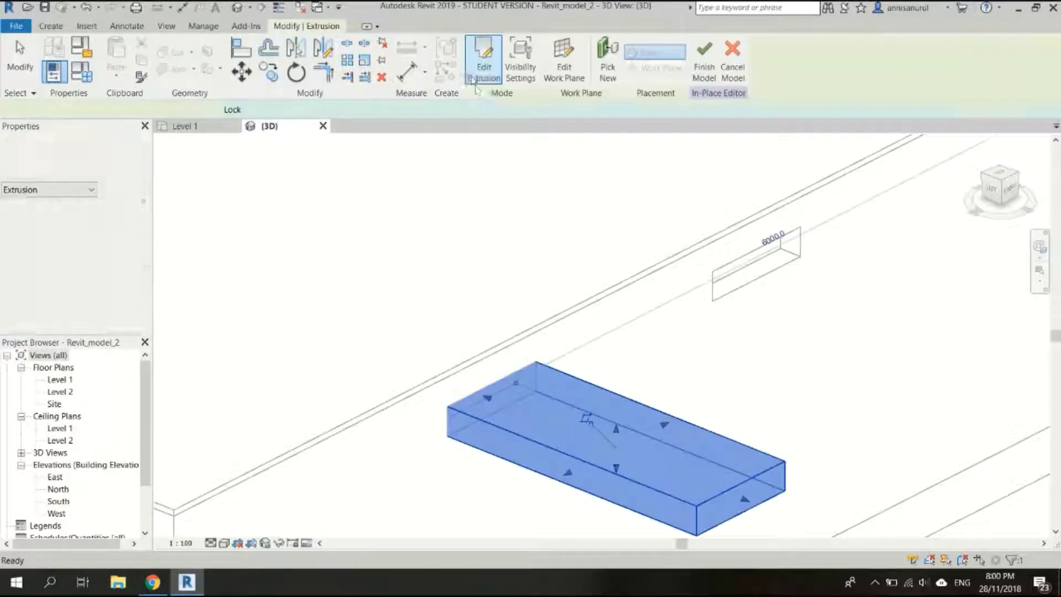
scroll(382, 367, down, 3)
click(770, 350)
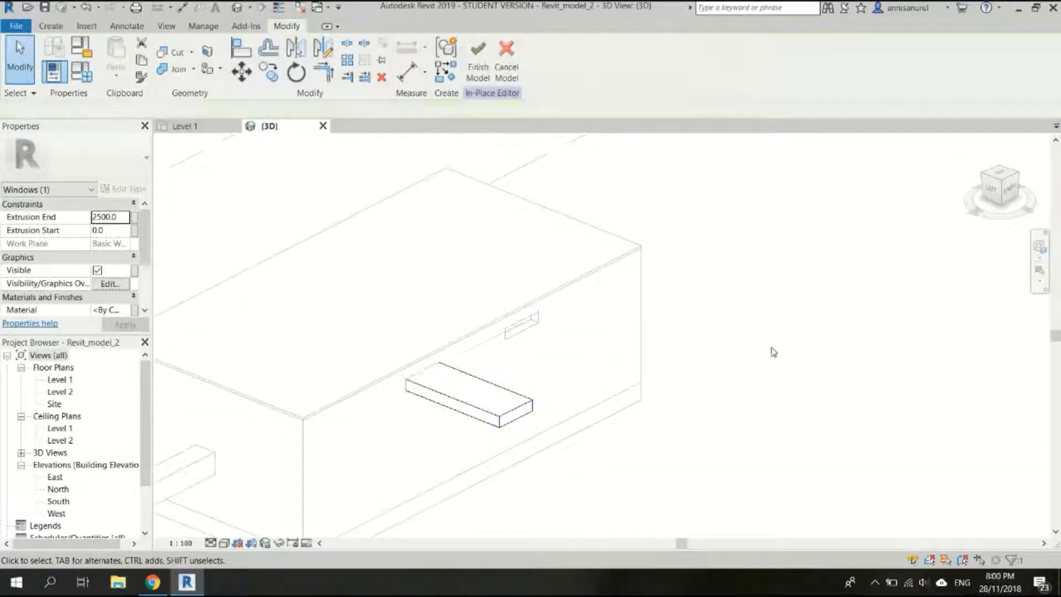
click(449, 394)
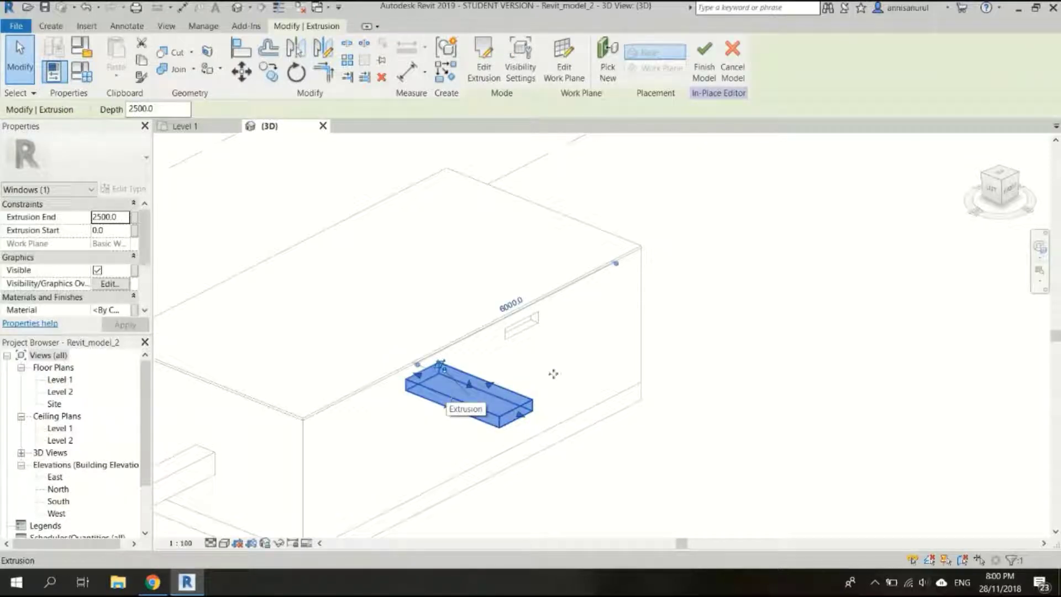
click(704, 68)
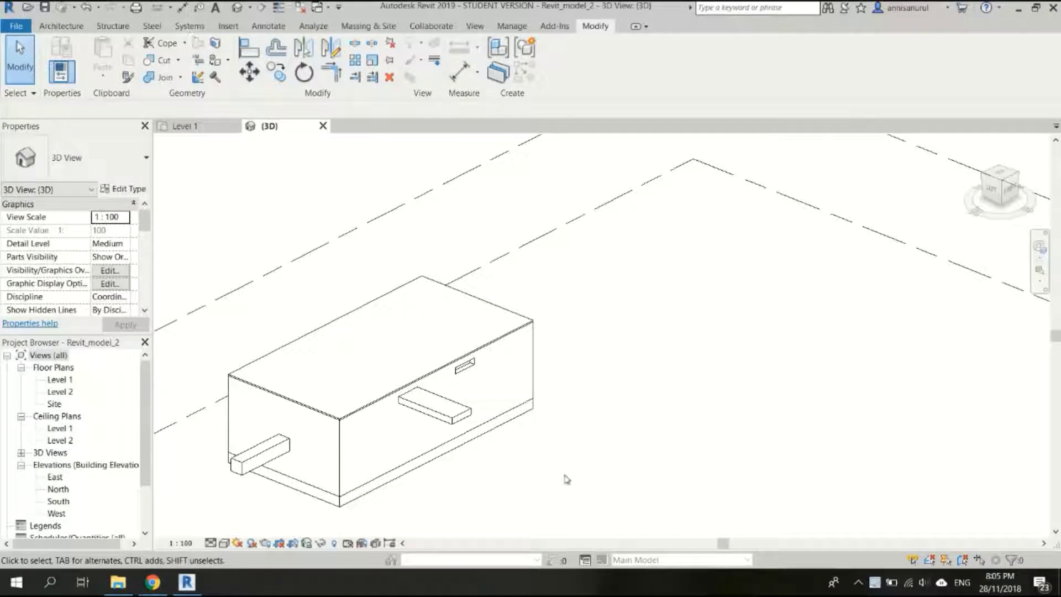
scroll(466, 378, up, 2)
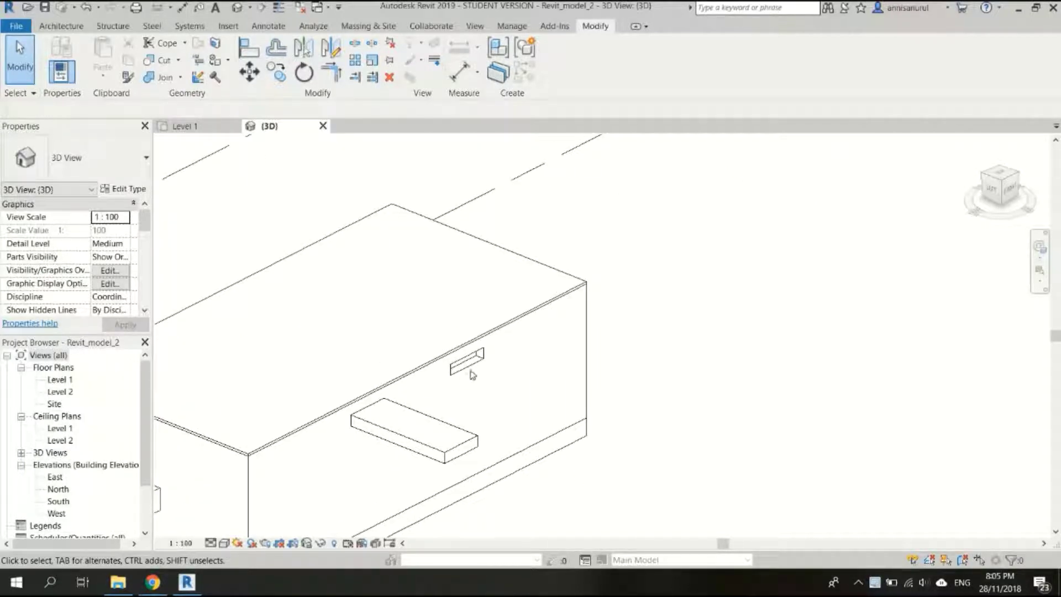
scroll(273, 315, down, 3)
scroll(454, 382, up, 3)
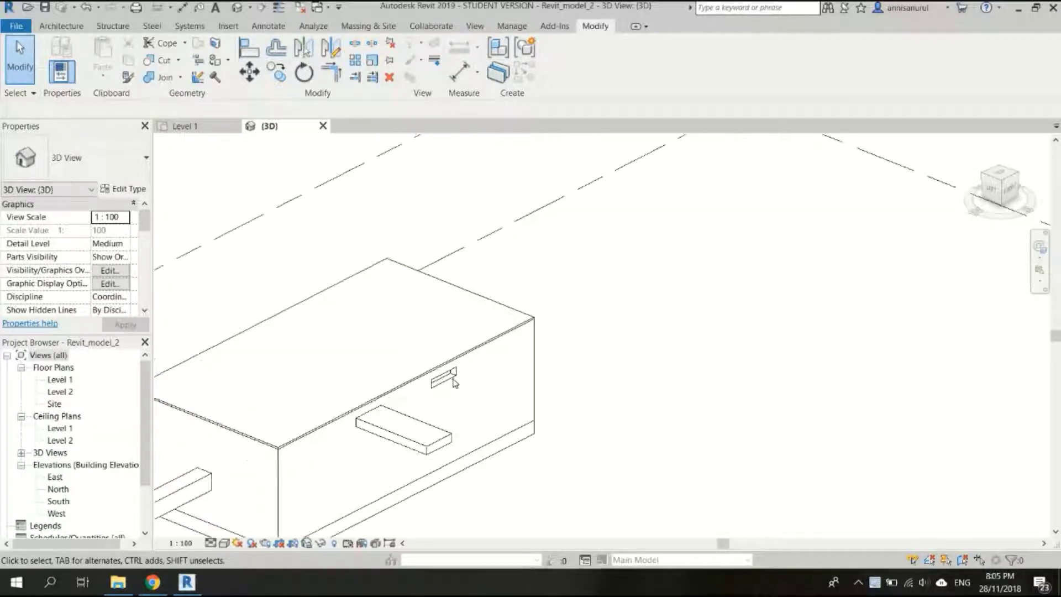
- Create a new in-place component in the Windows category with the default family name
click(61, 26)
click(155, 83)
click(171, 126)
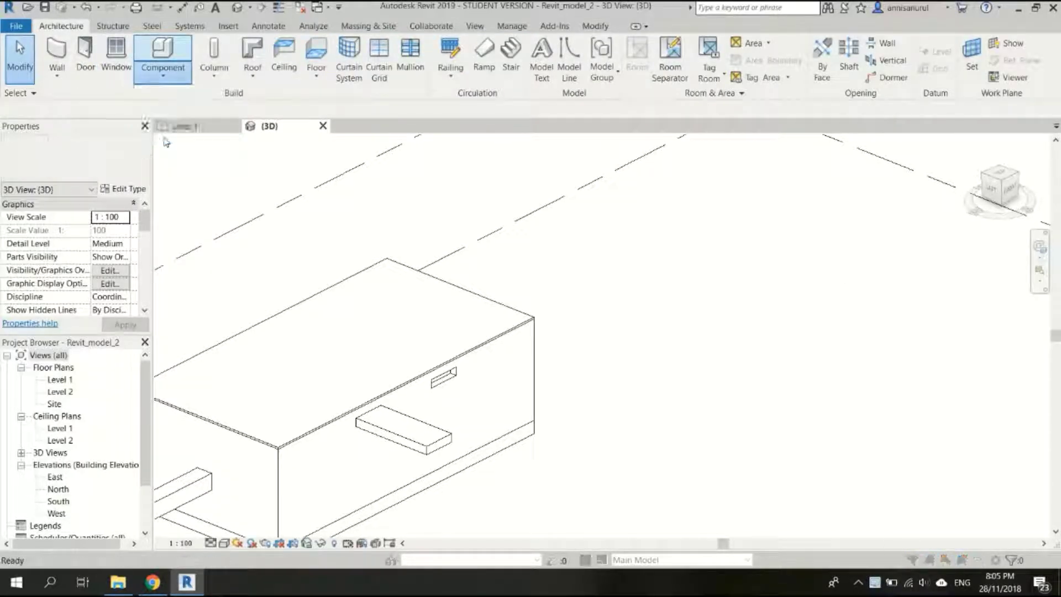
scroll(528, 260, down, 10)
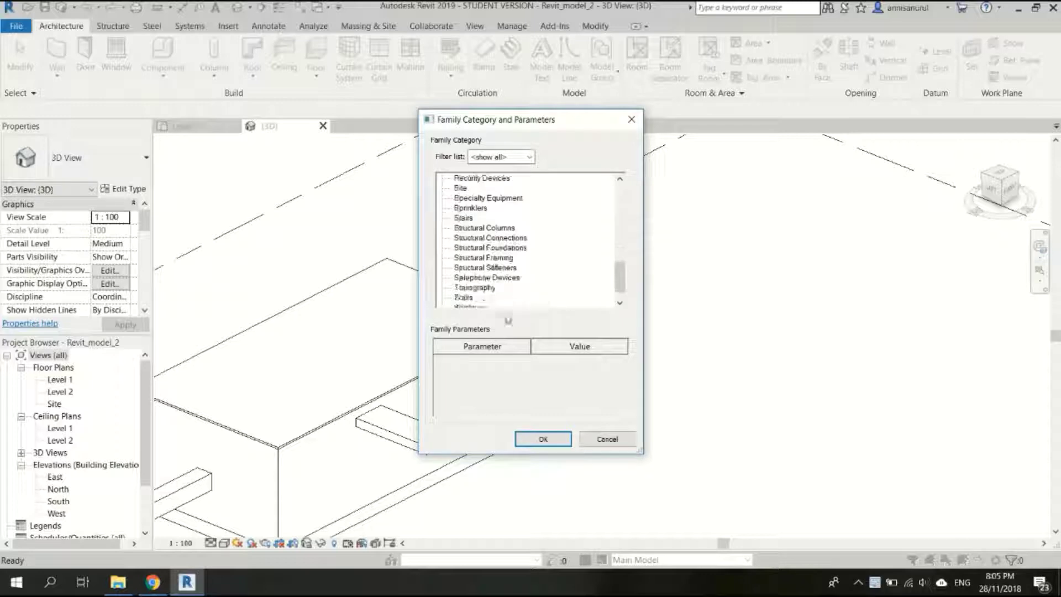
click(544, 439)
click(540, 313)
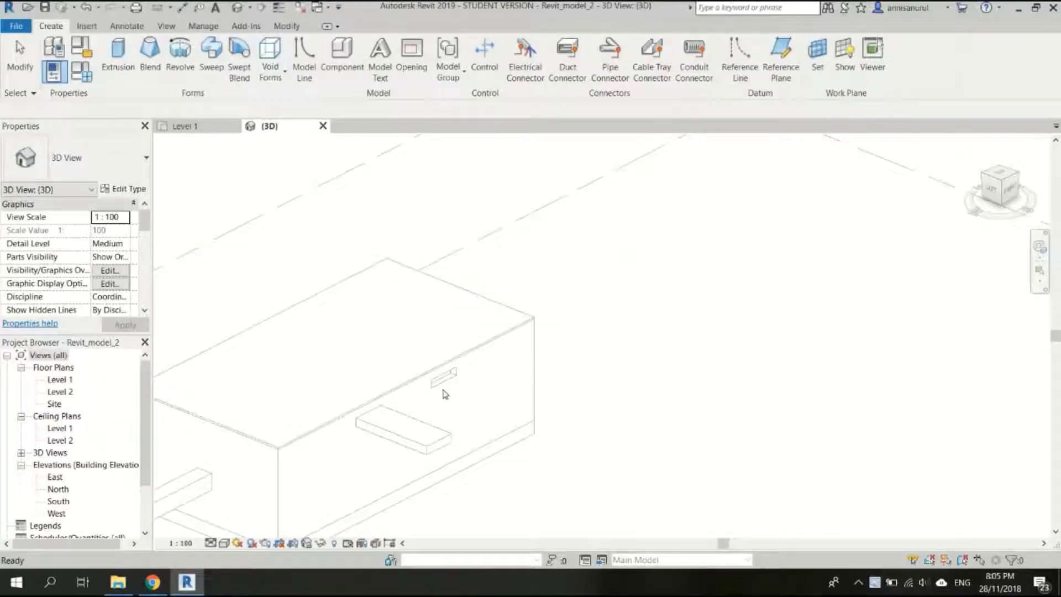
scroll(445, 394, up, 2)
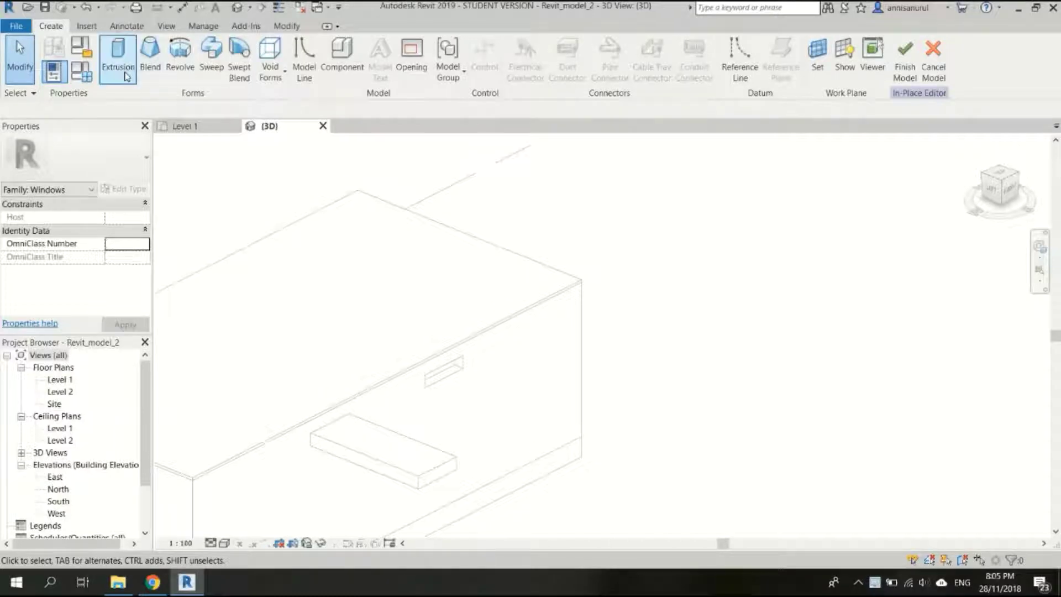
- Start an extrusion and set its work plane to the picked wall face
click(118, 52)
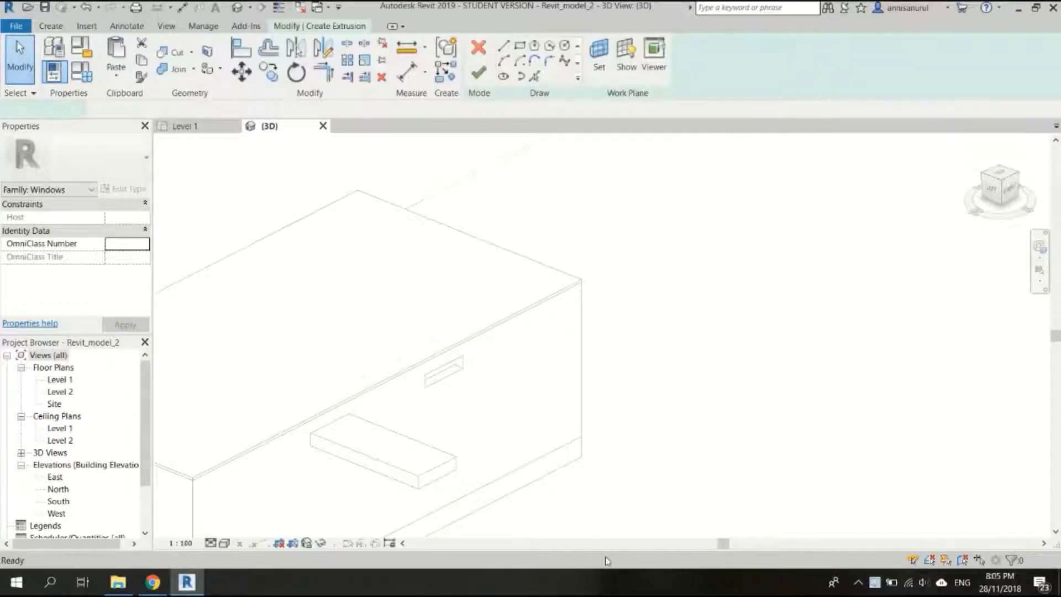
click(600, 54)
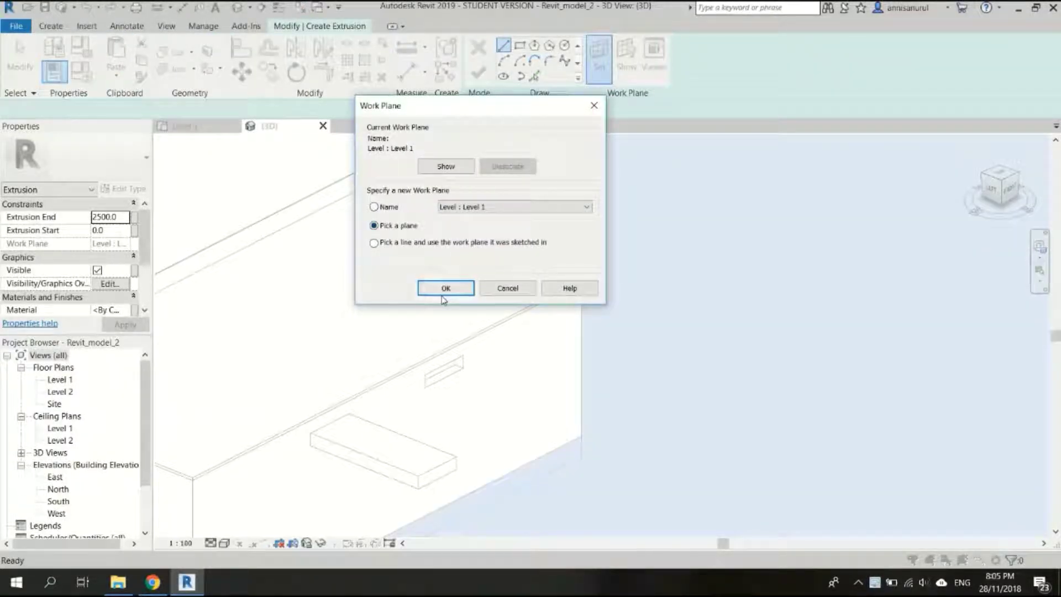
click(444, 288)
click(473, 339)
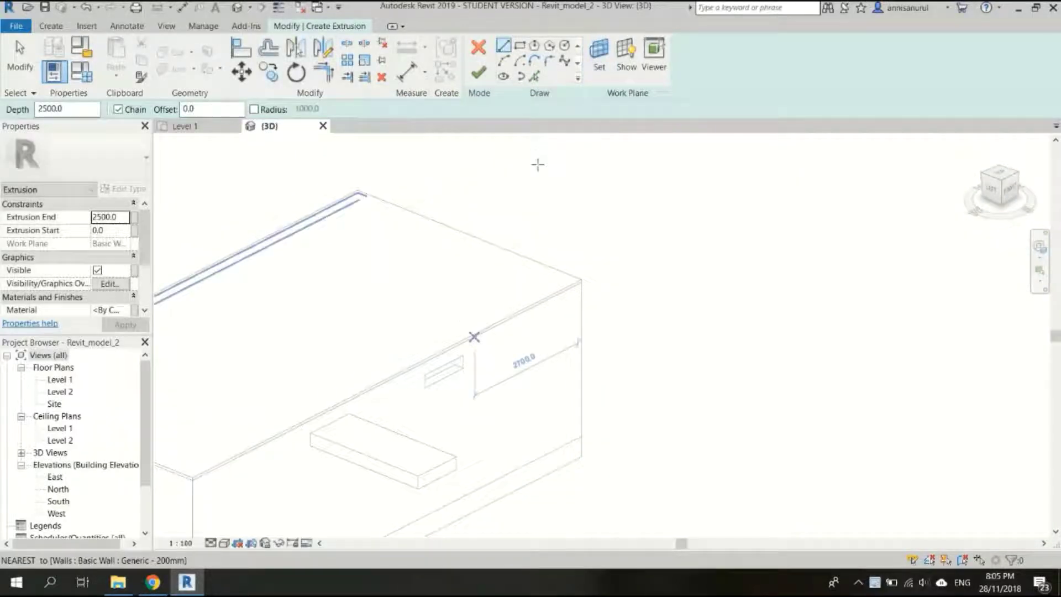
- Trace the opening's edges with Pick Lines and finish the 2500-deep extrusion and in-place model
click(534, 75)
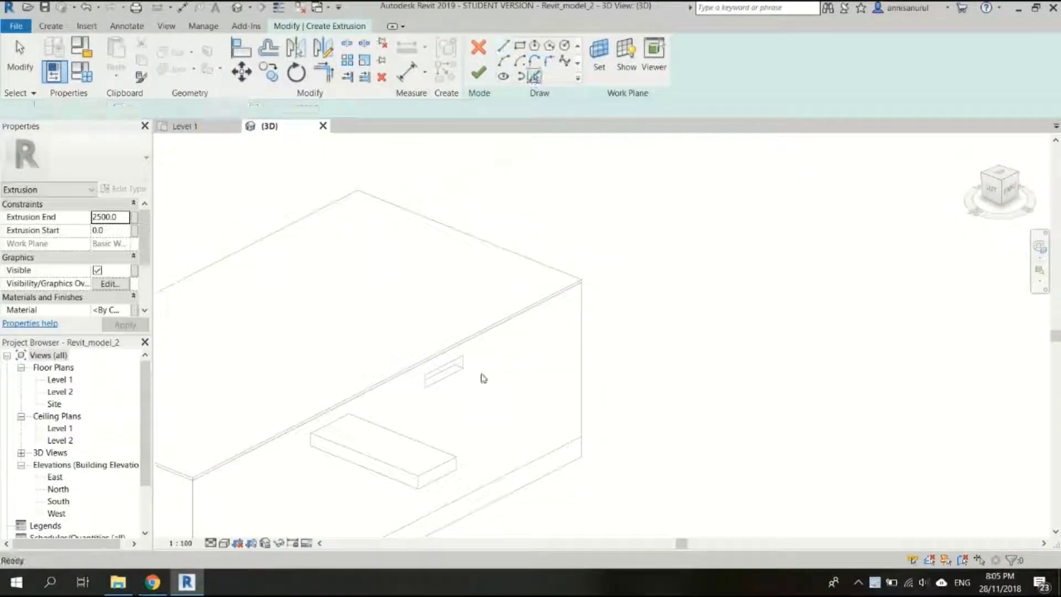
click(452, 365)
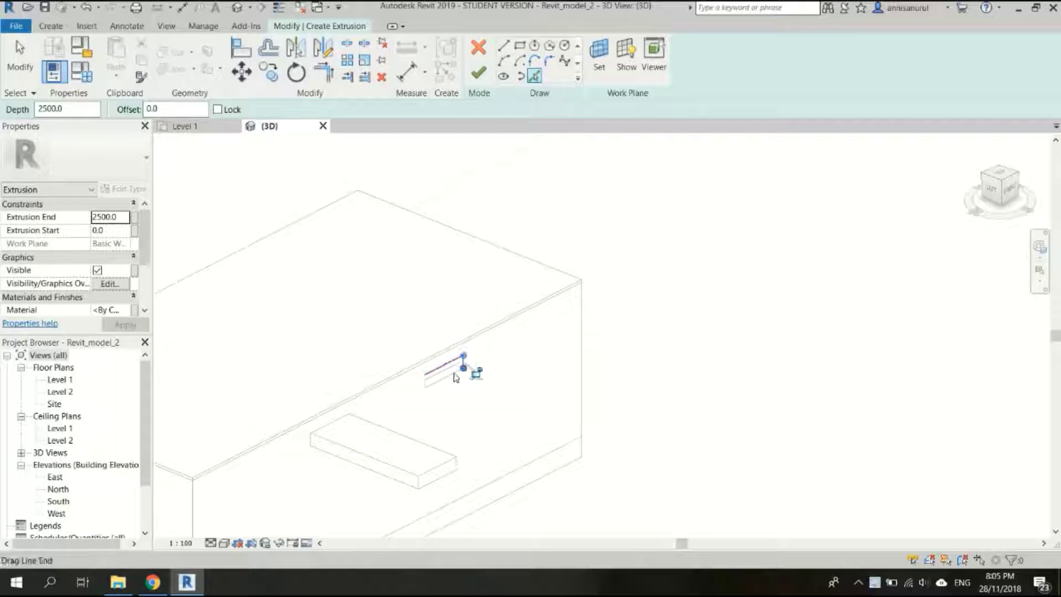
click(429, 387)
scroll(428, 391, up, 5)
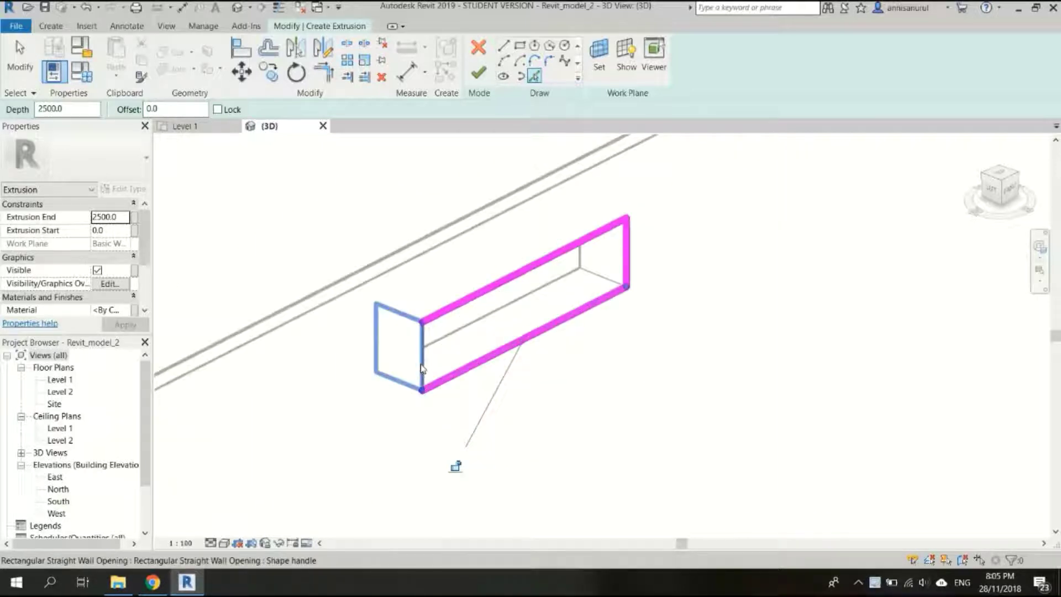
scroll(409, 351, down, 3)
scroll(509, 311, down, 2)
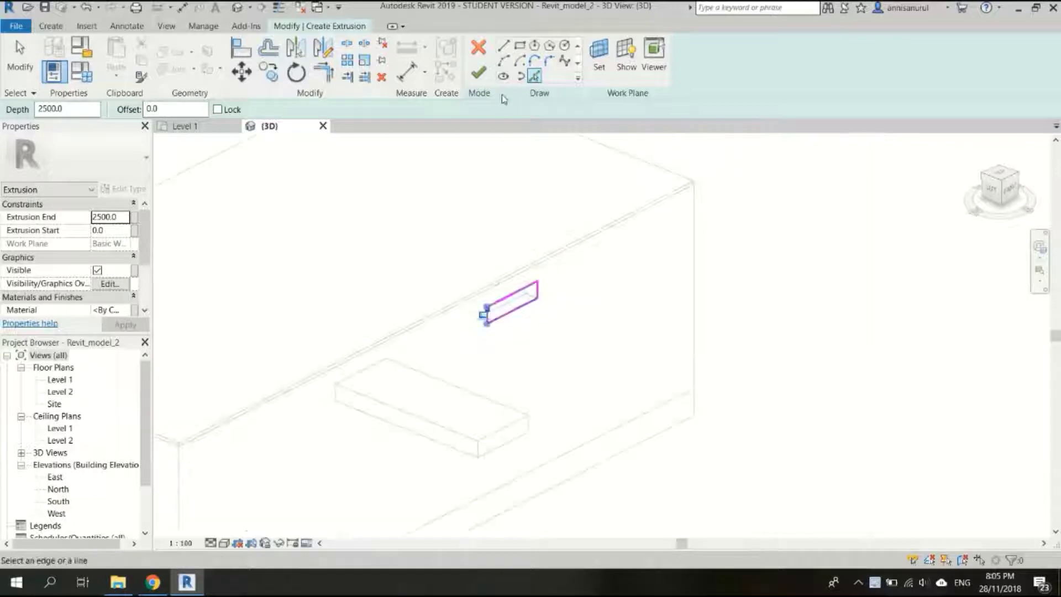
click(479, 72)
click(704, 61)
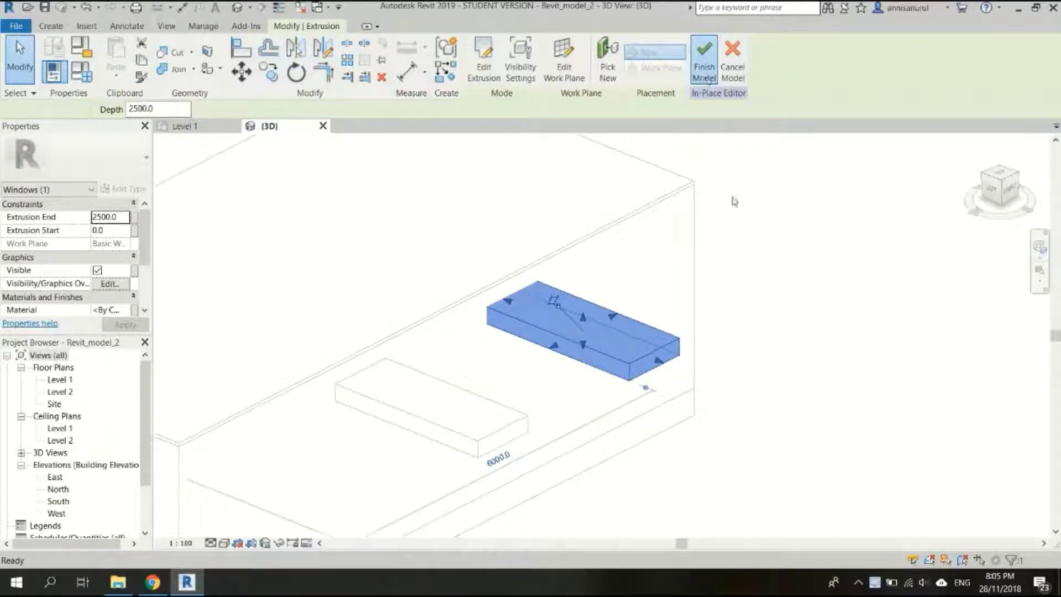
- Orbit and zoom the 3D view to face the window opening on the end wall
scroll(732, 417, down, 3)
scroll(734, 420, down, 1)
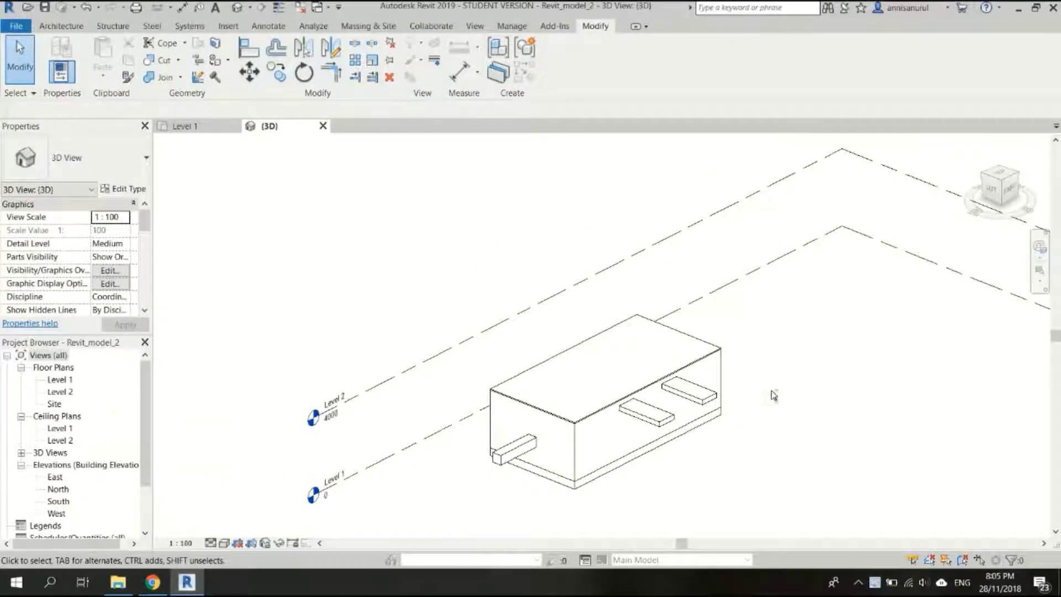
shift+middle_drag(774, 395, 564, 392)
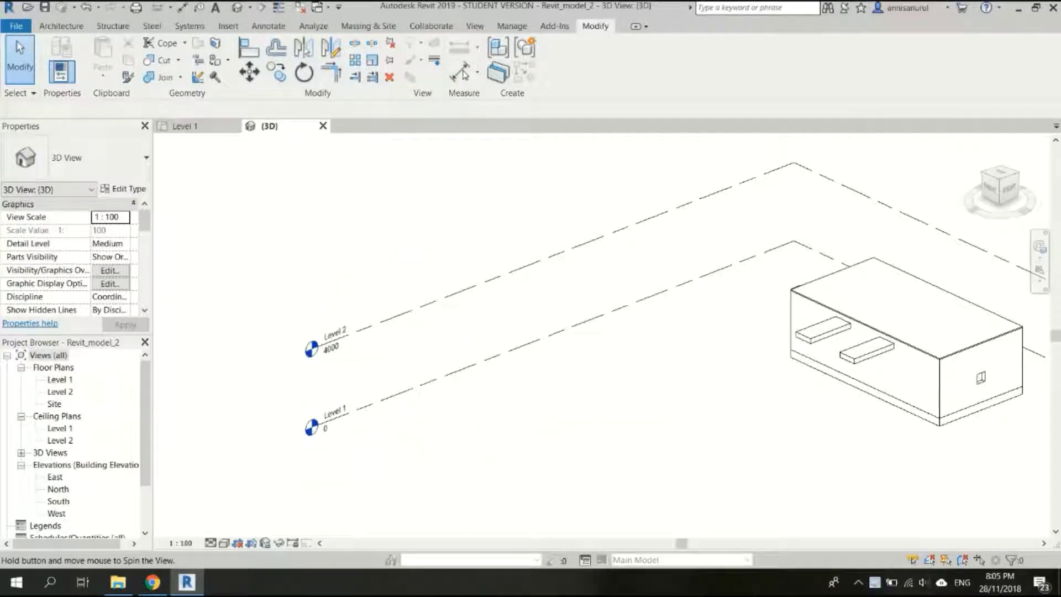
scroll(989, 299, up, 2)
scroll(1012, 441, down, 3)
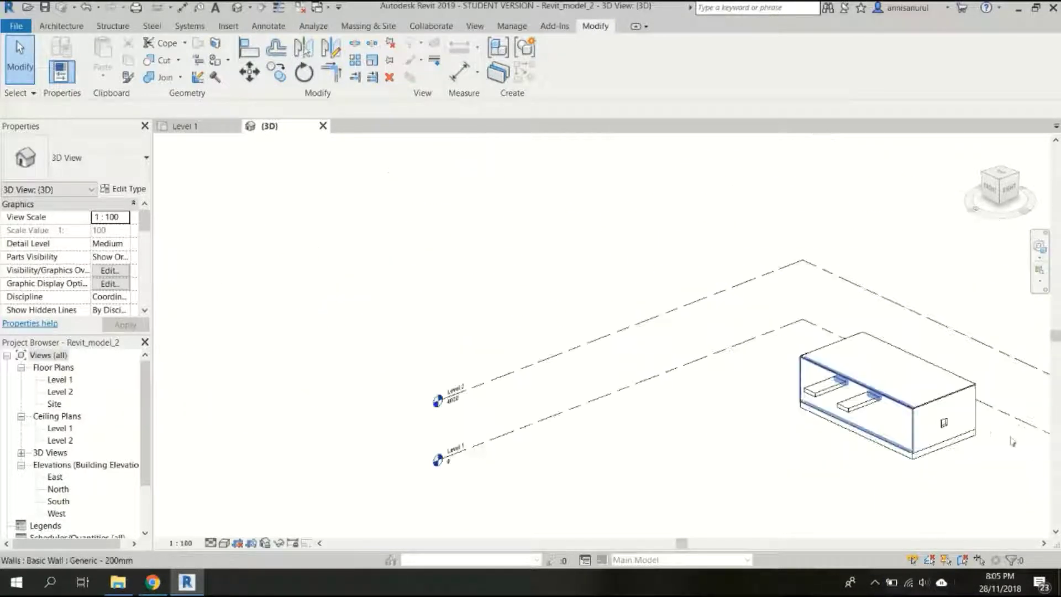
scroll(890, 436, up, 8)
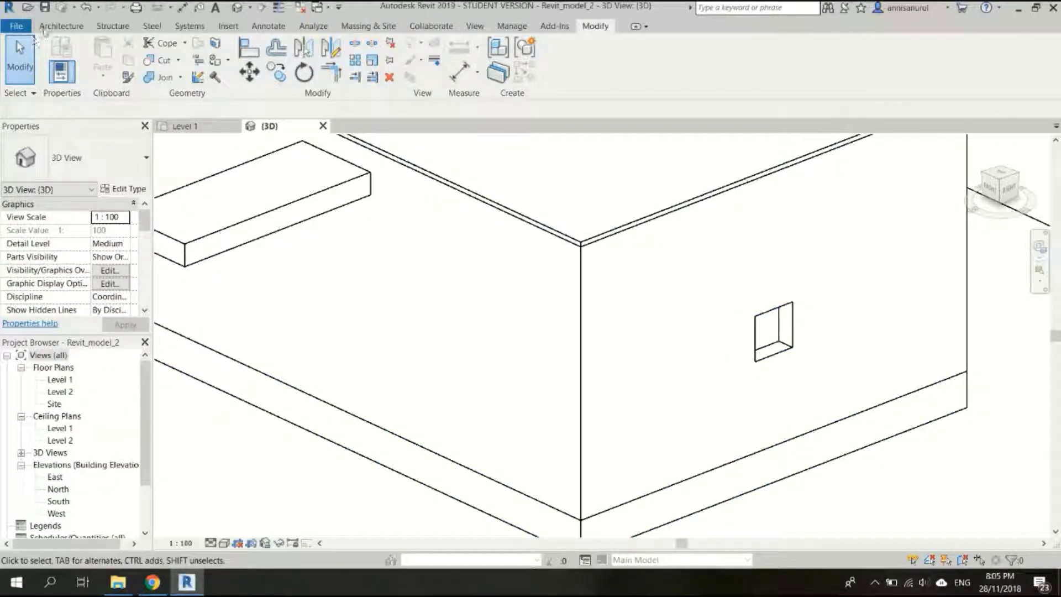
- Create a new in-place Windows component, keeping the default family name
click(44, 27)
click(163, 61)
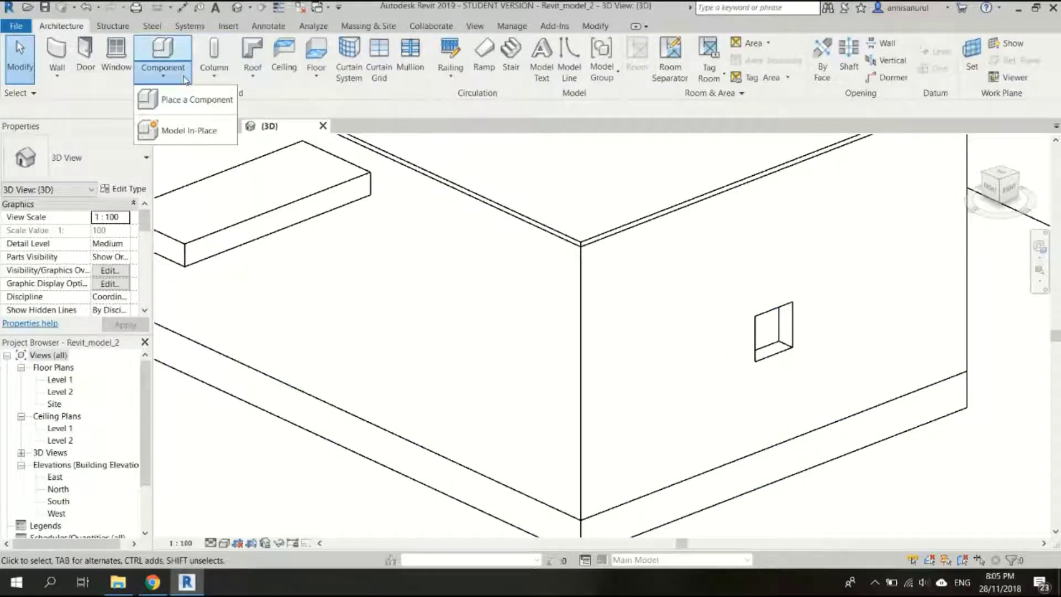
click(189, 141)
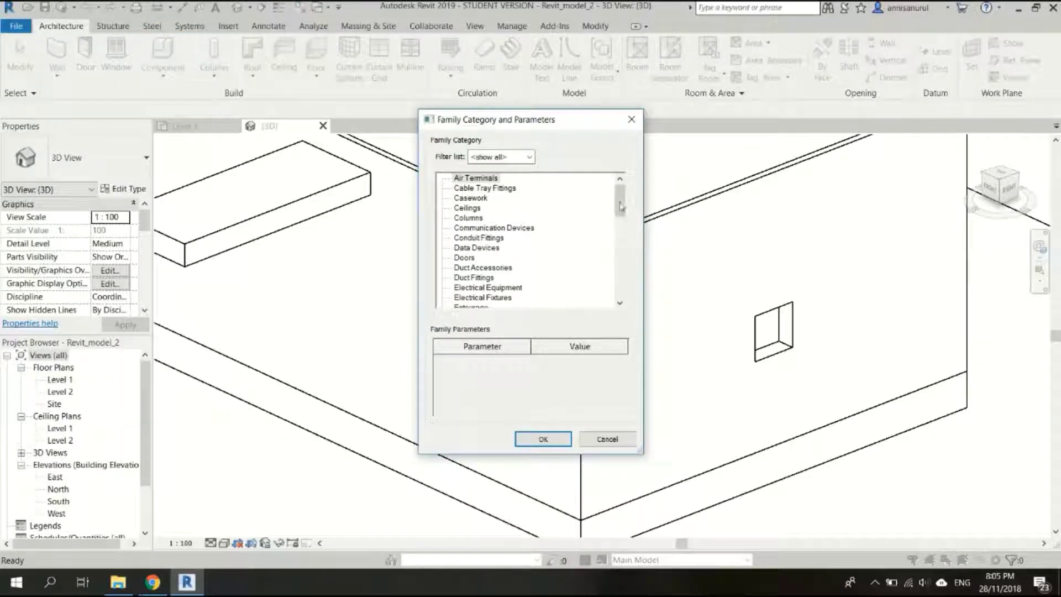
drag(620, 206, 612, 315)
click(464, 298)
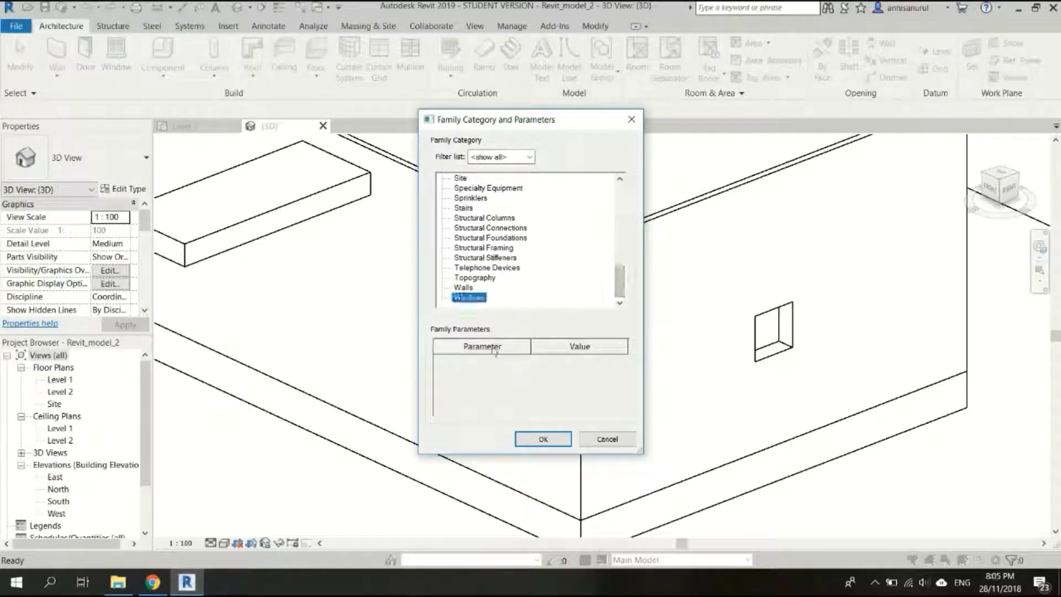
click(543, 439)
click(517, 315)
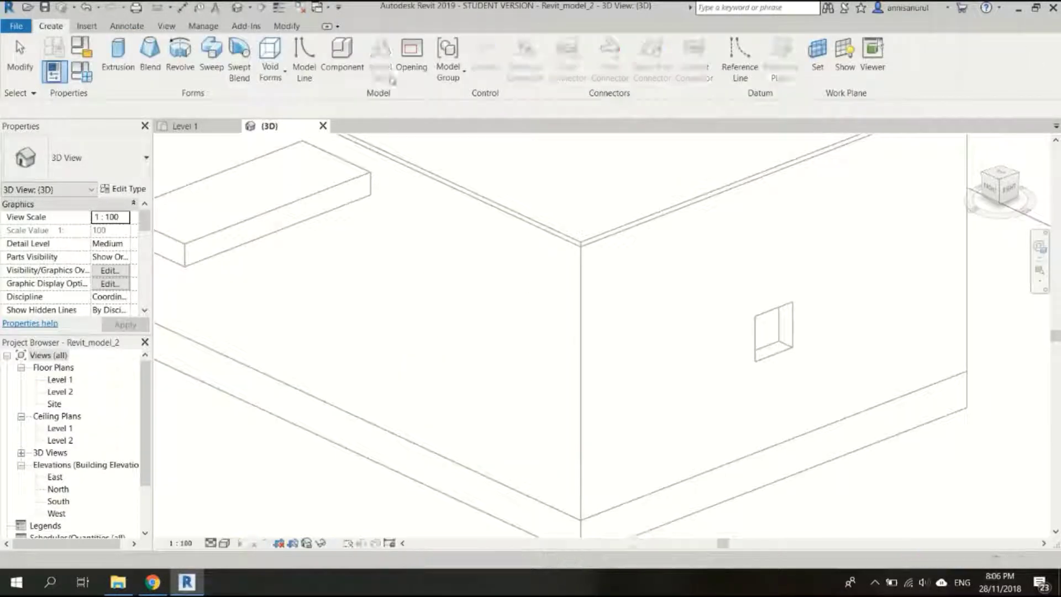
- Sketch an extrusion on the end wall face by picking the opening's right, bottom and left edges
click(119, 53)
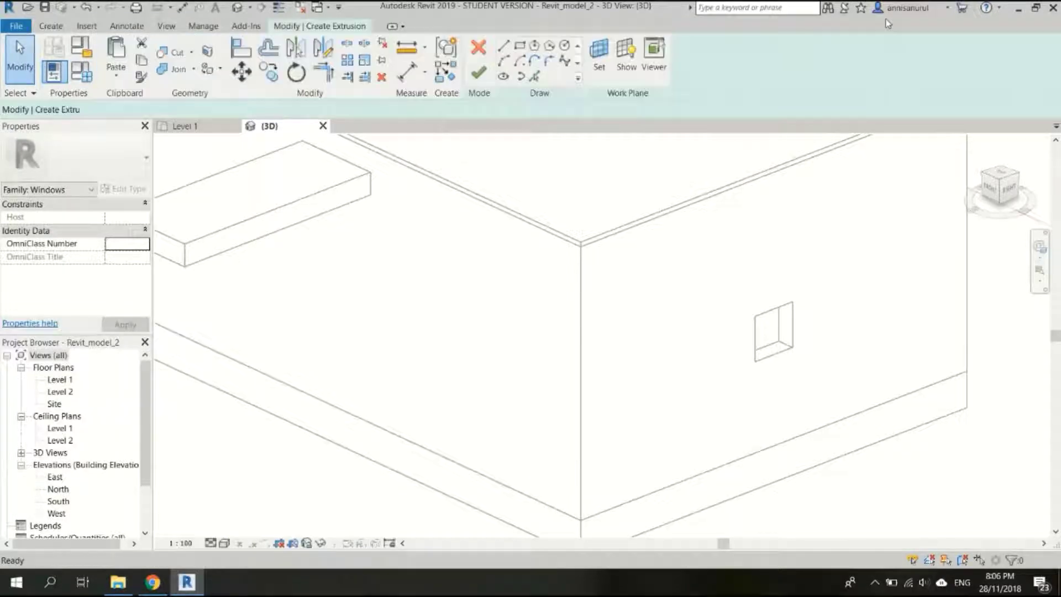
click(599, 56)
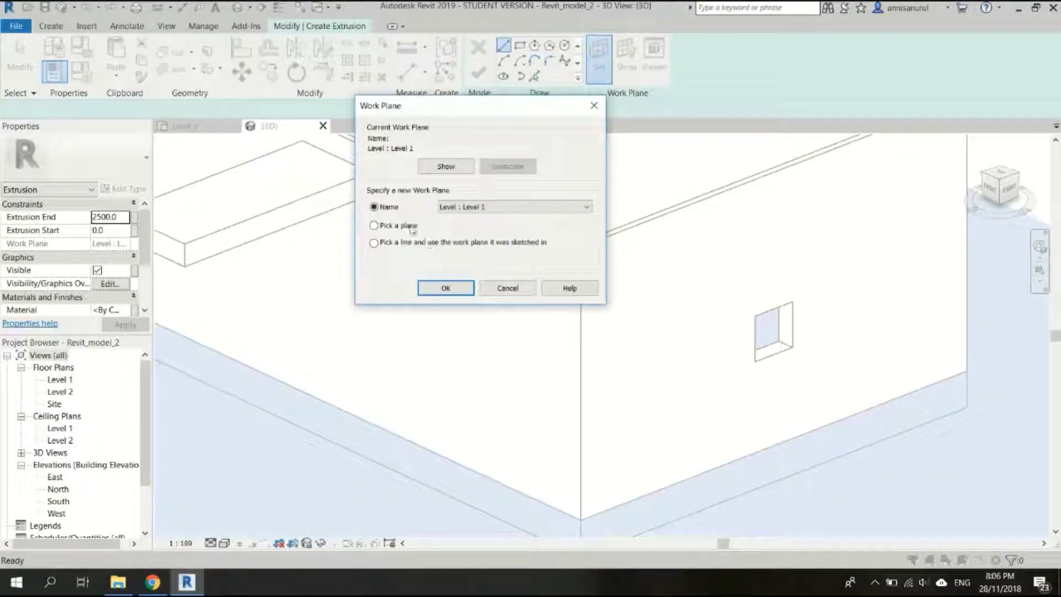
key(Return)
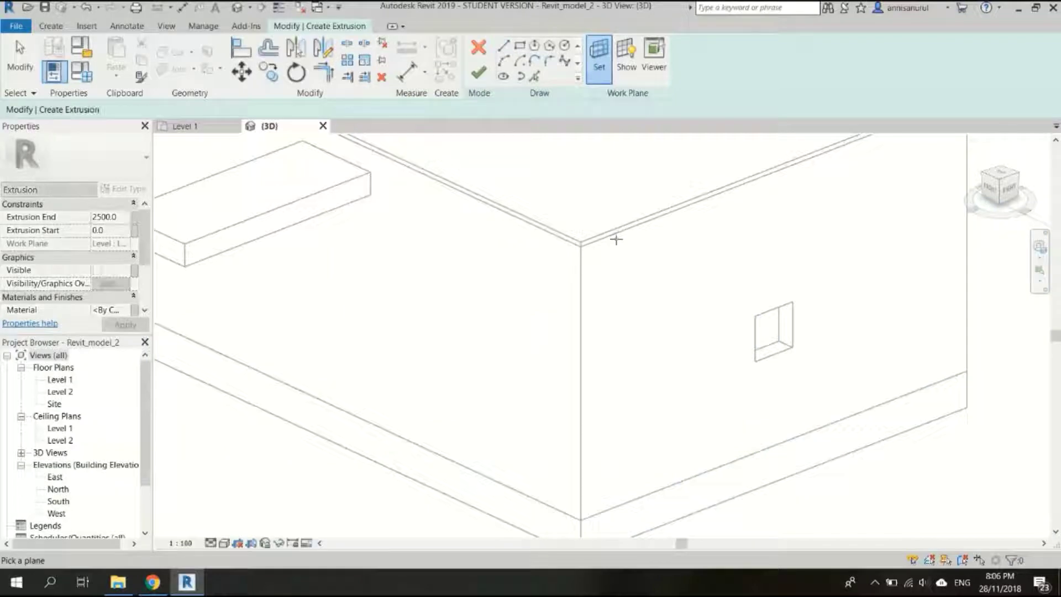
click(616, 235)
click(534, 75)
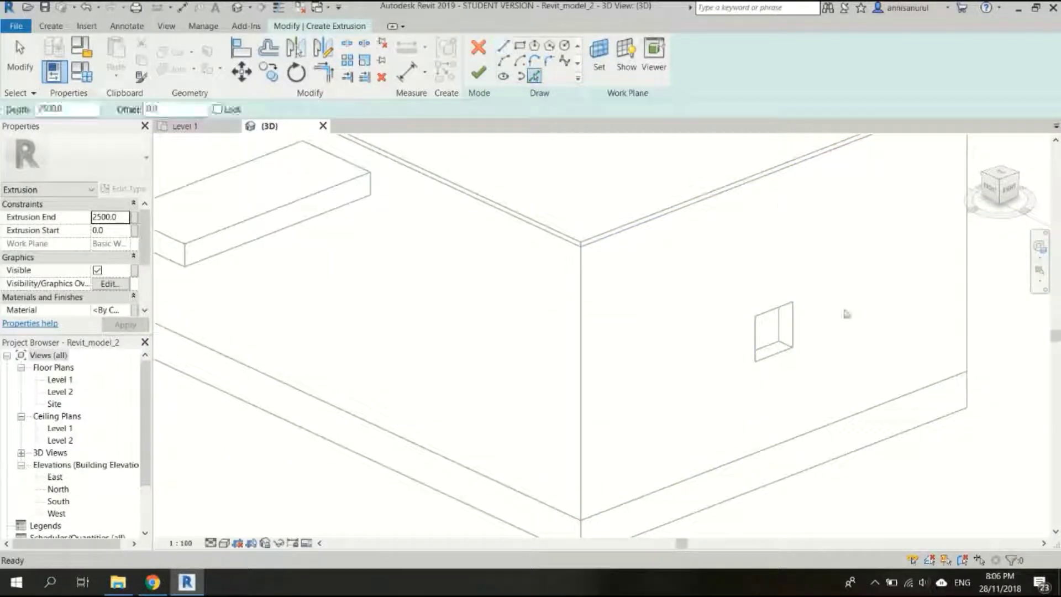
click(791, 330)
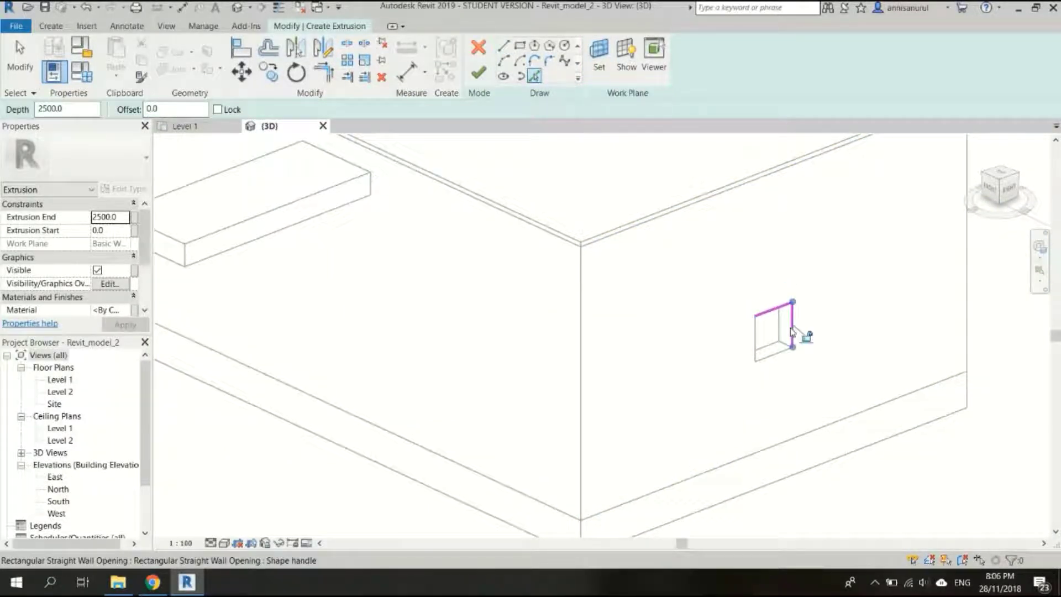
click(774, 354)
click(755, 338)
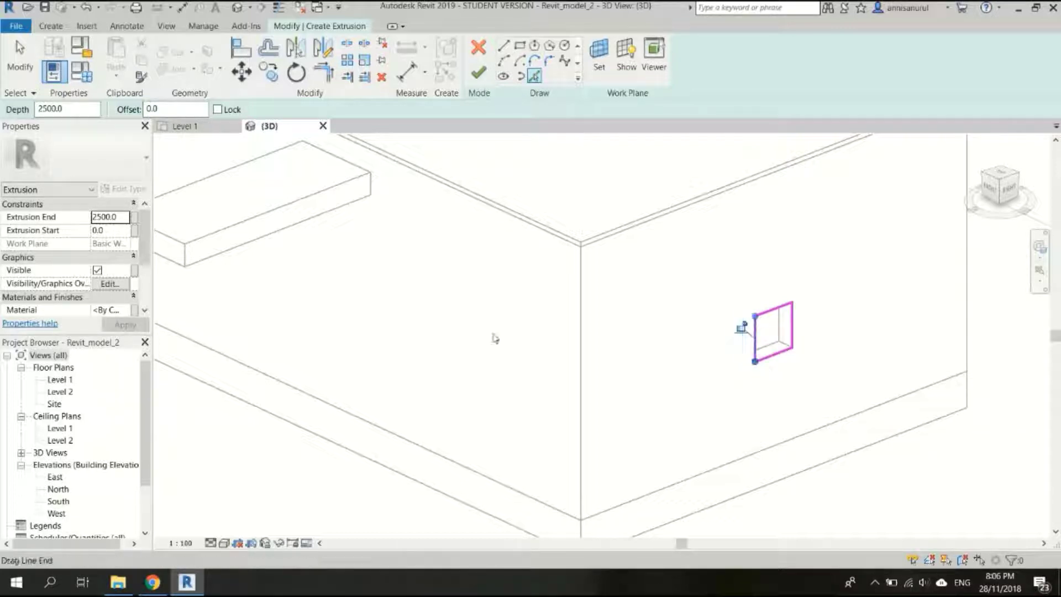
- Set Extrusion End to 5000 and finish the extrusion and in-place model
click(118, 220)
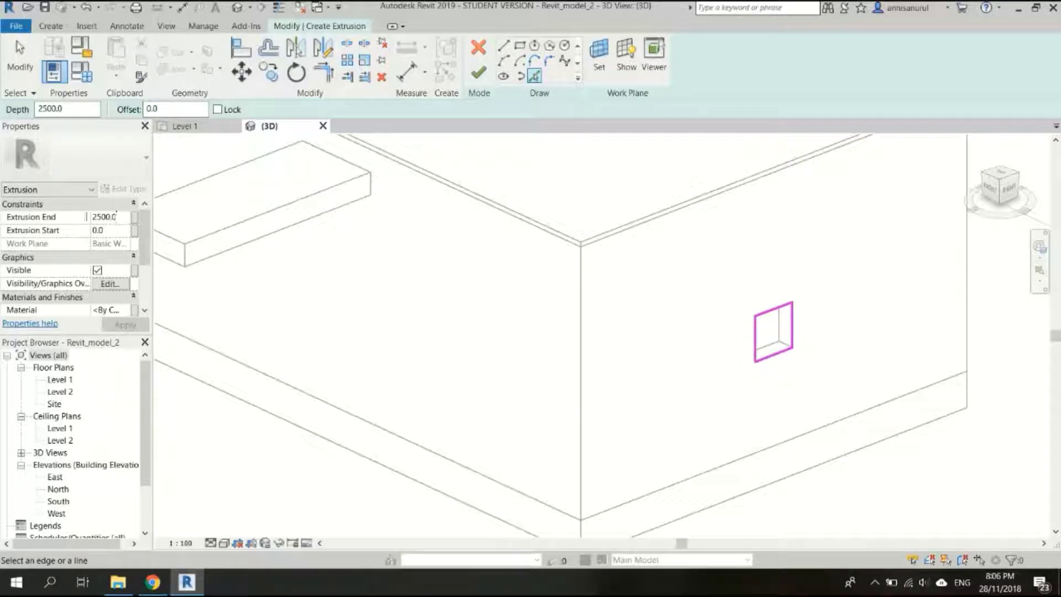
text(5000)
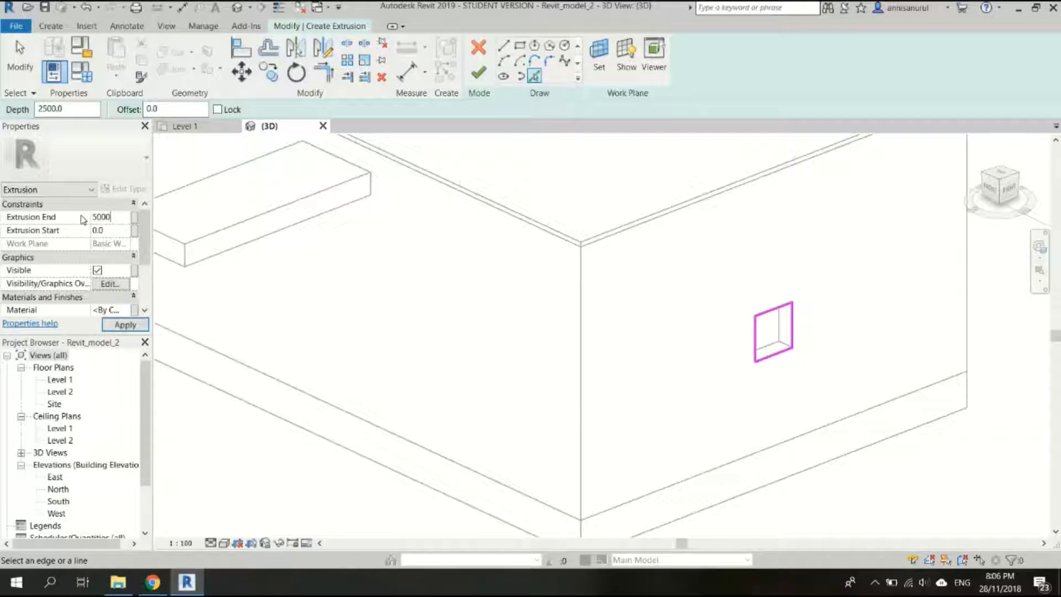
click(117, 324)
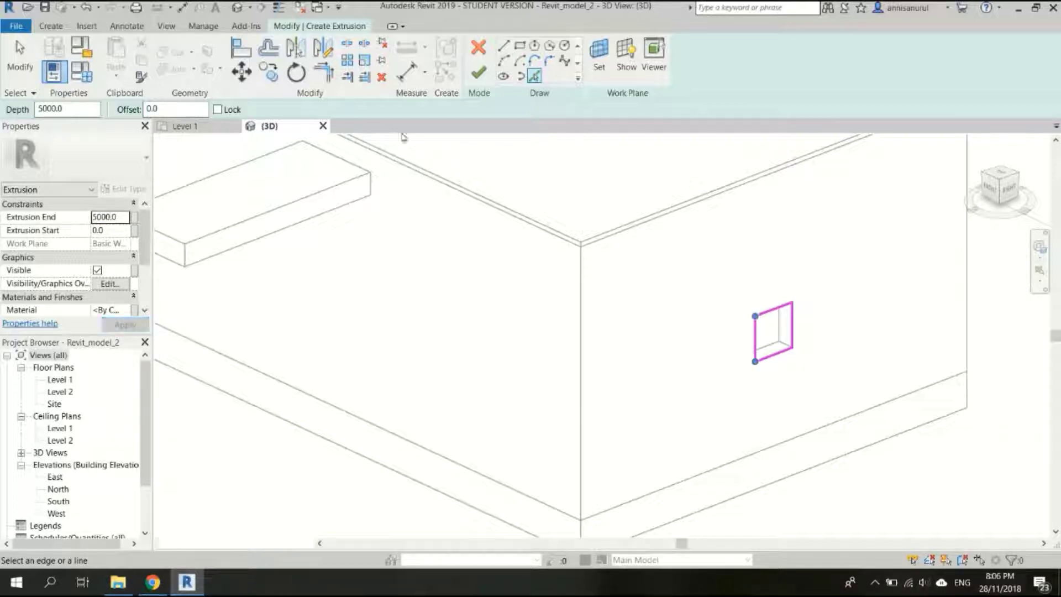
click(481, 81)
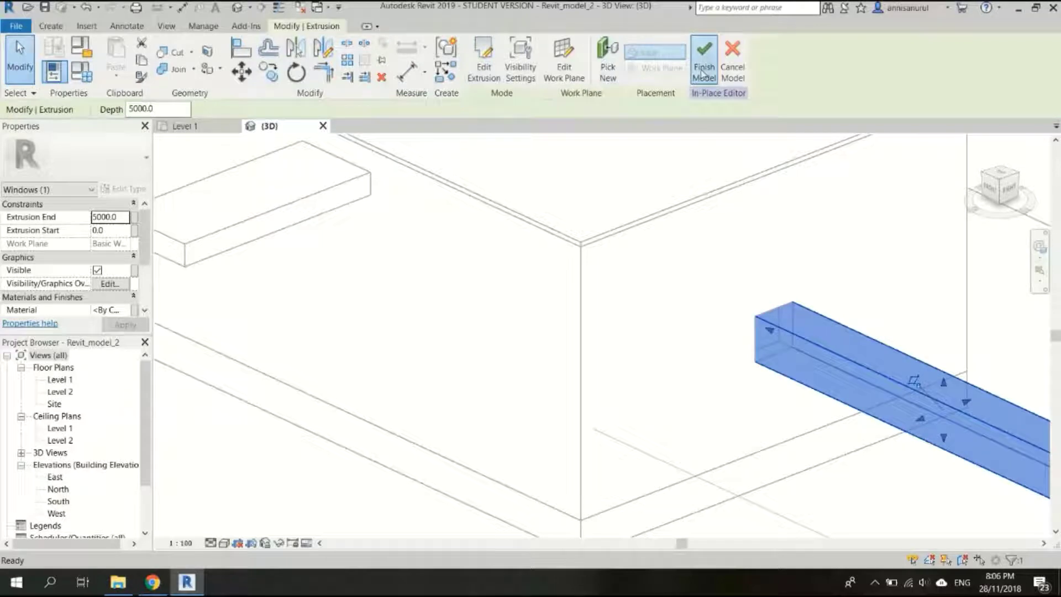
click(704, 48)
scroll(489, 331, down, 3)
scroll(487, 335, down, 2)
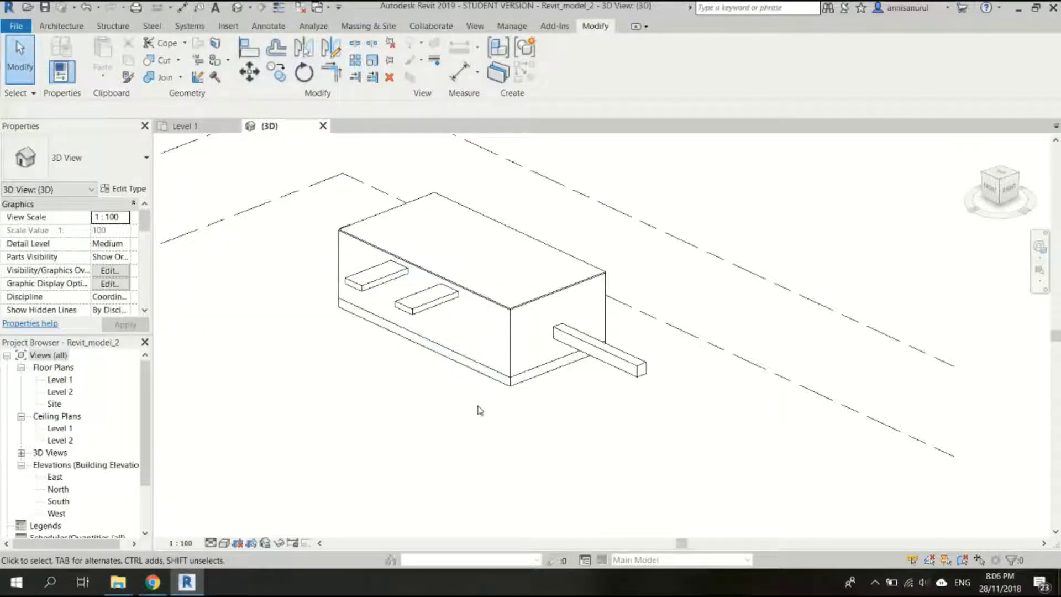
scroll(457, 393, up, 1)
scroll(451, 386, down, 1)
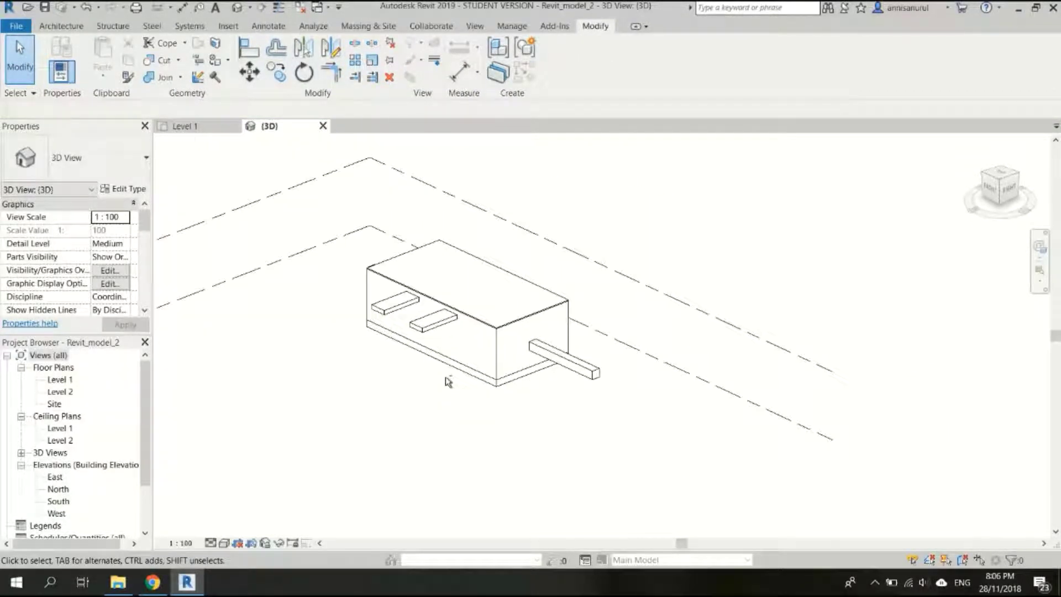